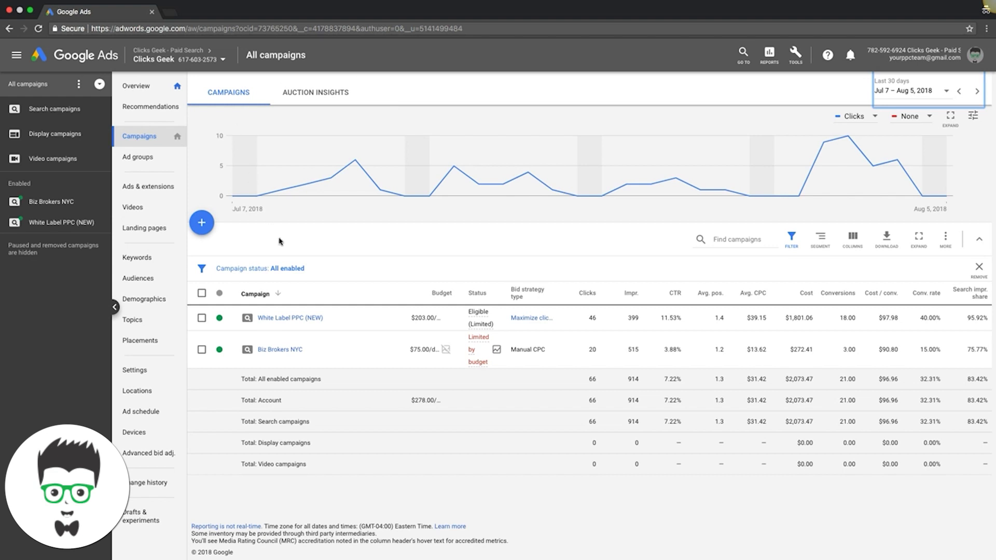
Open the White Label PPC (NEW) campaign from the 30-day campaigns overview
left_click(290, 320)
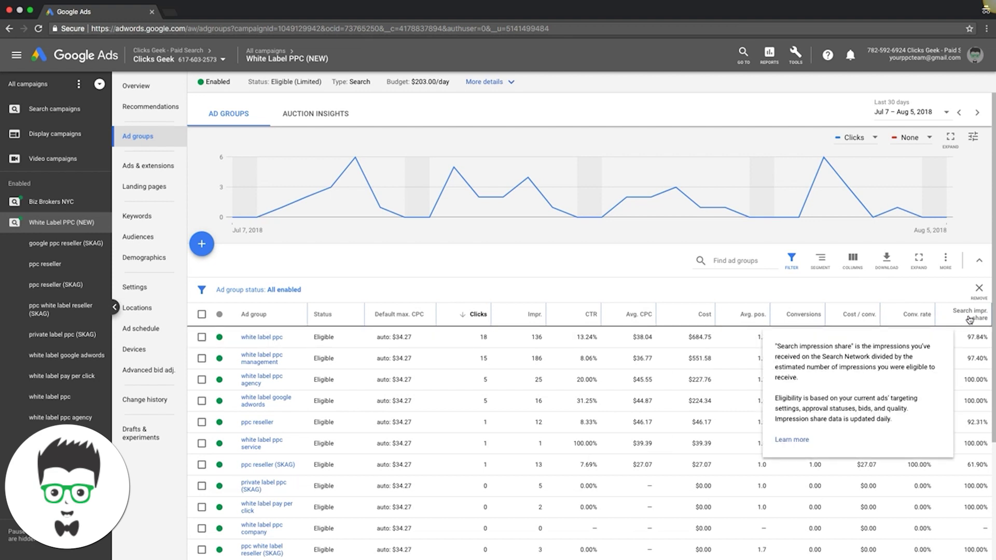
Read the ad group metric column definitions, then go to the campaign's Search Keywords list
mouse_move(857, 320)
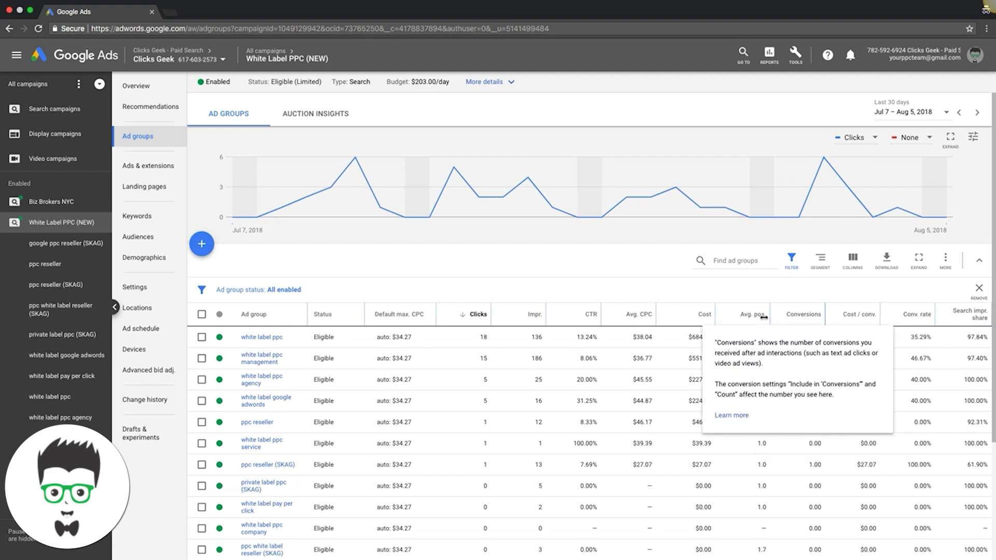
mouse_move(744, 320)
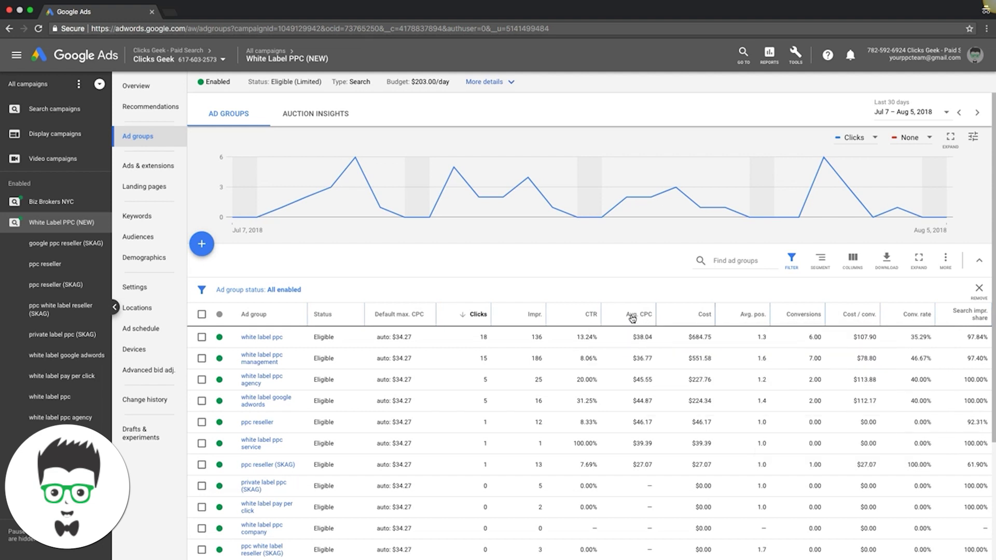
mouse_move(631, 318)
mouse_move(581, 315)
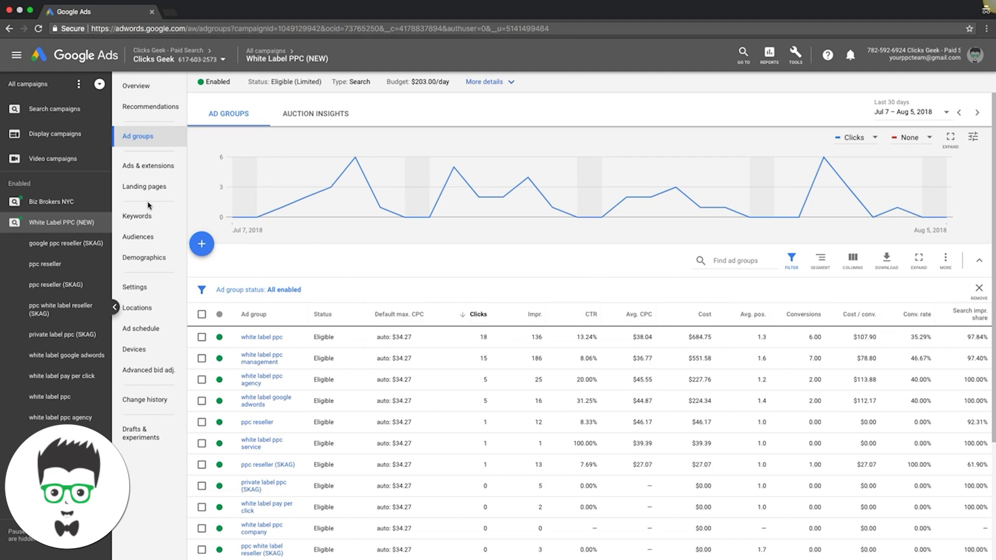
left_click(135, 221)
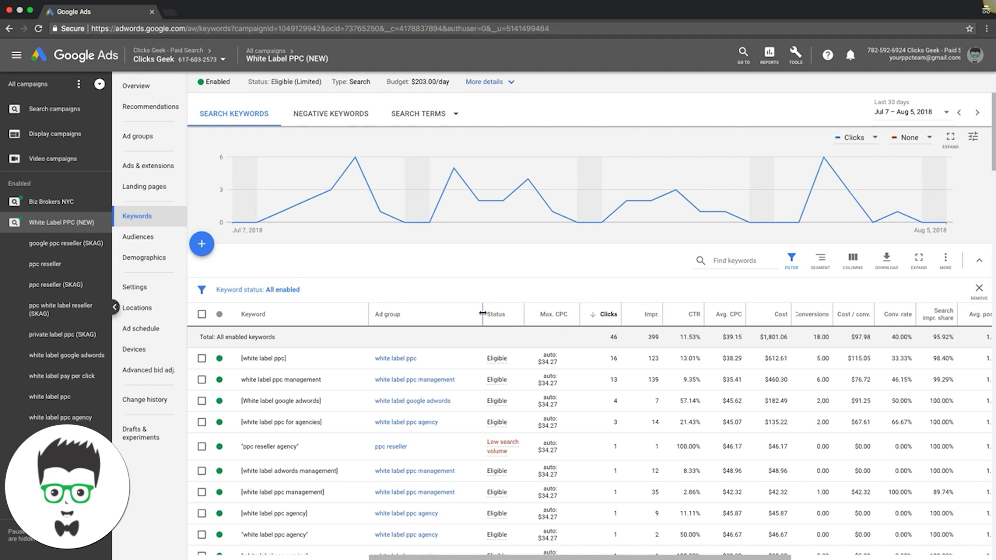
Narrow the Ad group column and sort the keywords by most clicks first
left_click_drag(483, 313, 415, 314)
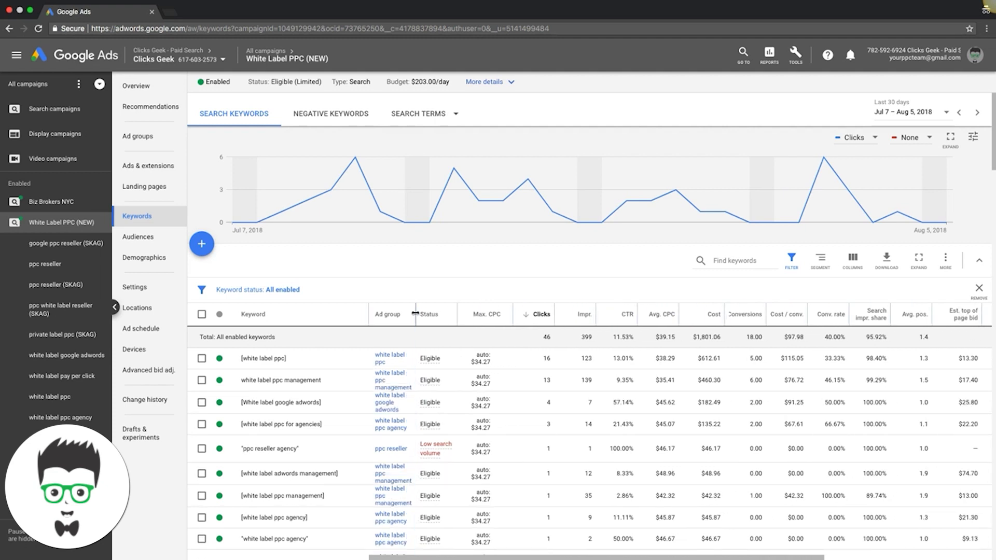
left_click(540, 317)
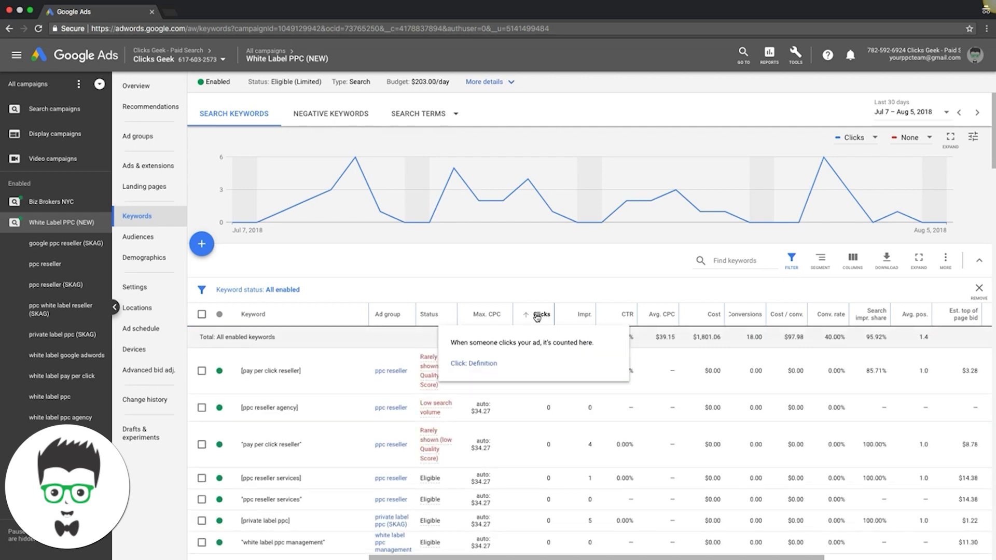
left_click(537, 315)
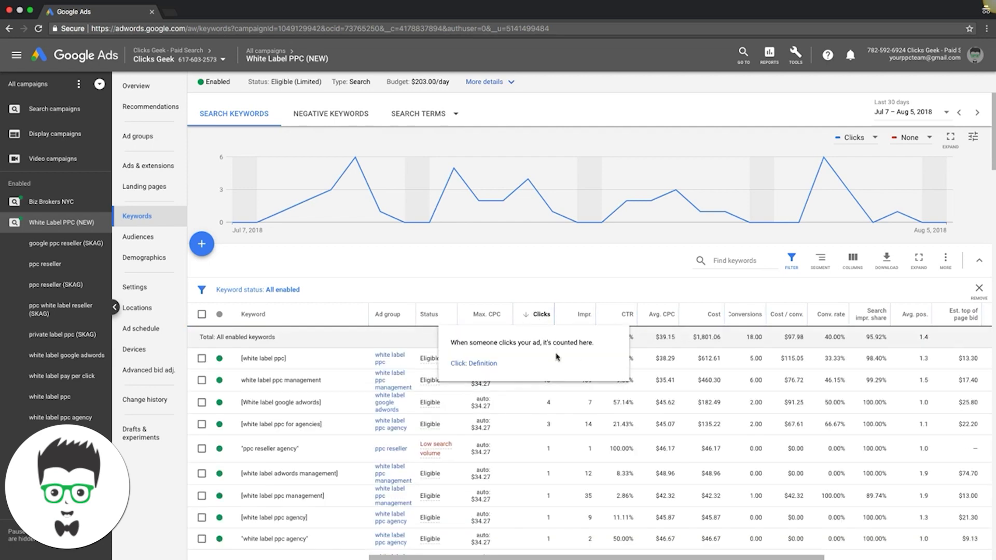
scroll(574, 278, "down", 1)
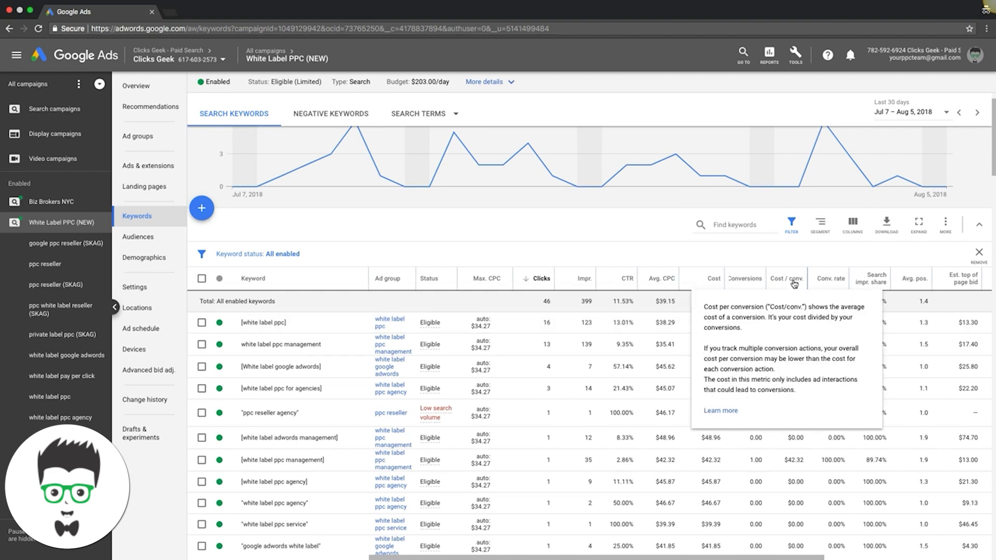
Adjust the Cost / conv. column width and scroll to reveal Est. top of page bid
left_click_drag(807, 279, 847, 279)
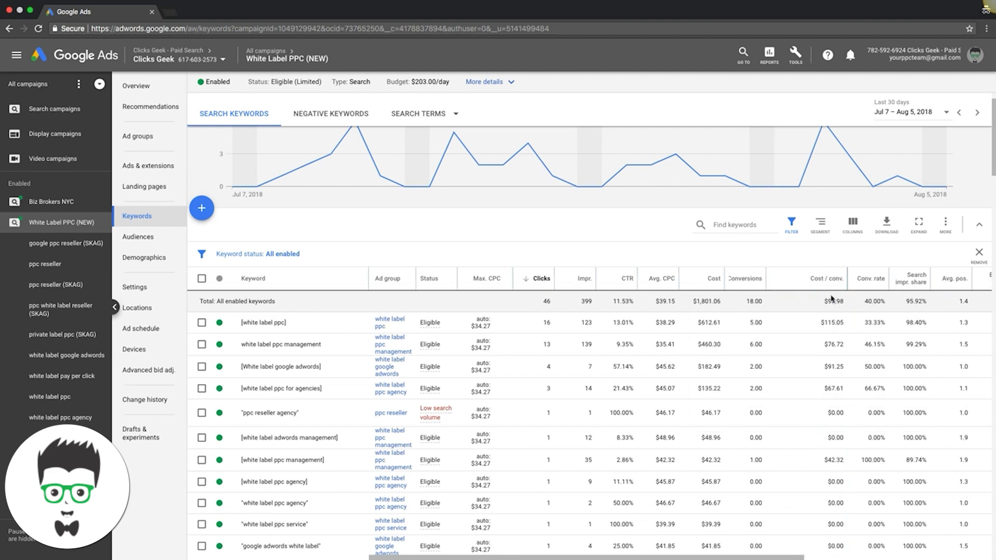
left_click_drag(842, 278, 816, 279)
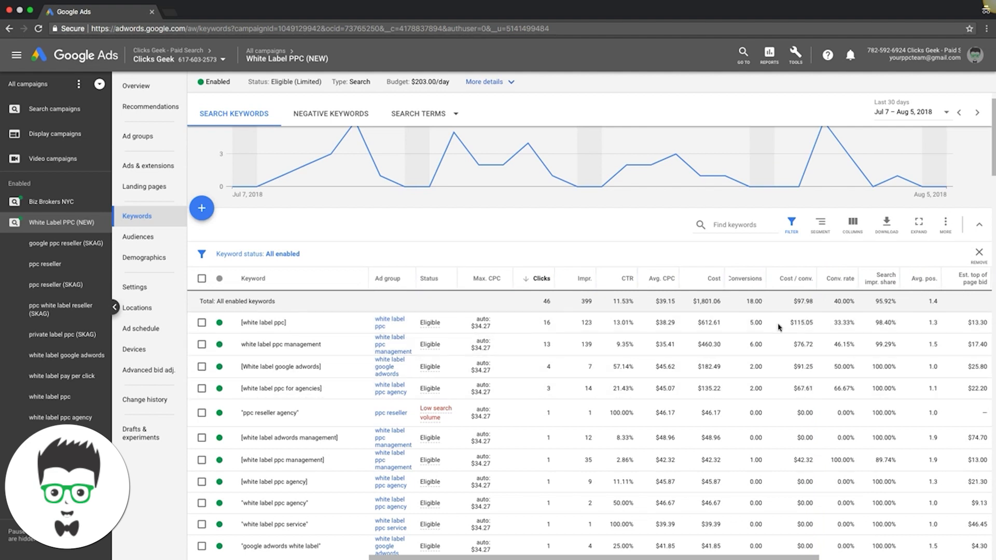
scroll(804, 417, "down", 1)
scroll(726, 405, "right", 1)
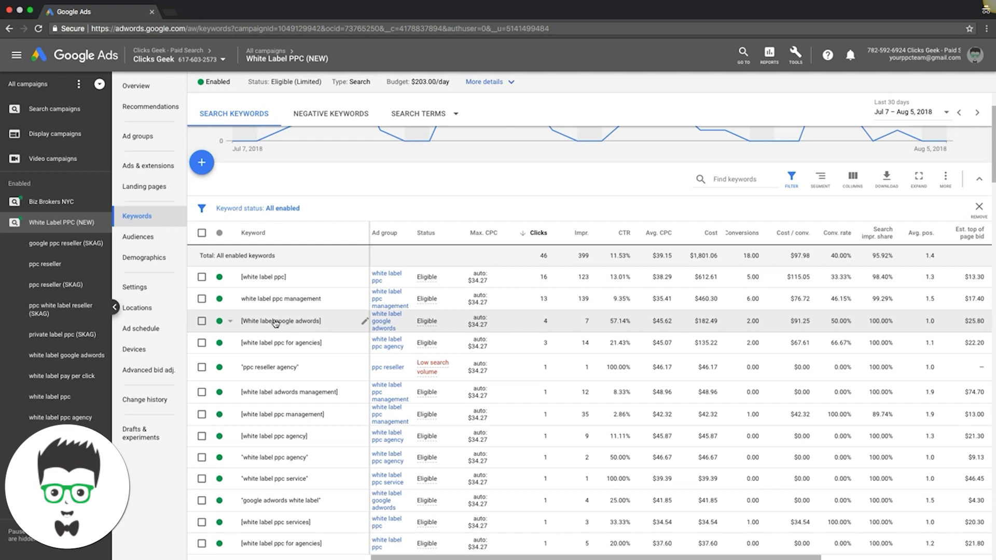
Review the [White label google adwords] search terms, including 'google ad words white lable', then return to keywords
left_click(201, 321)
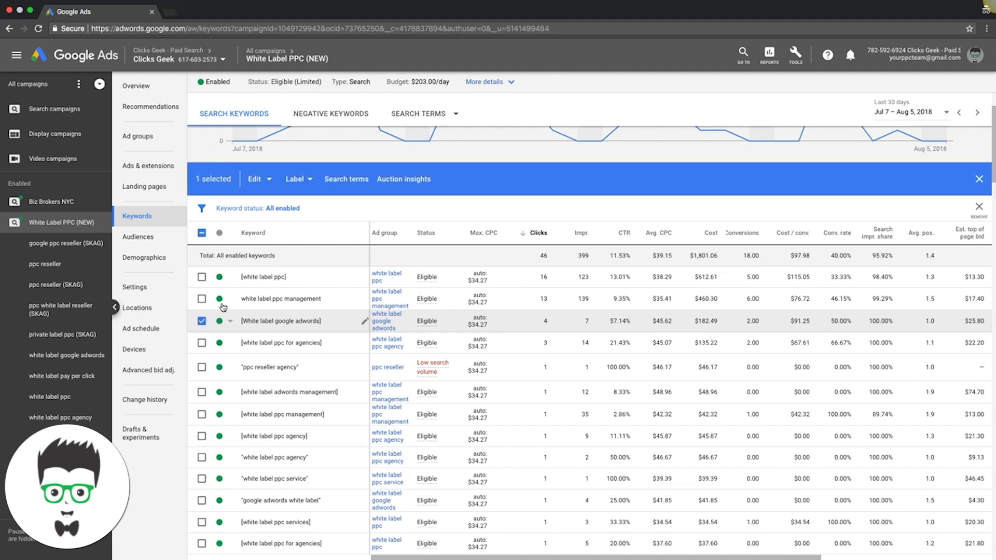
left_click(341, 182)
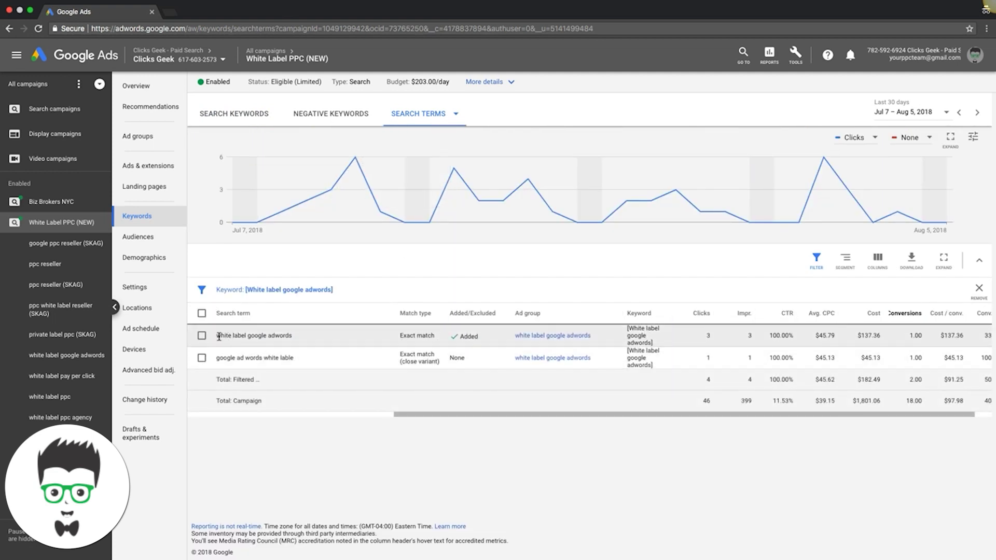
left_click_drag(219, 337, 276, 343)
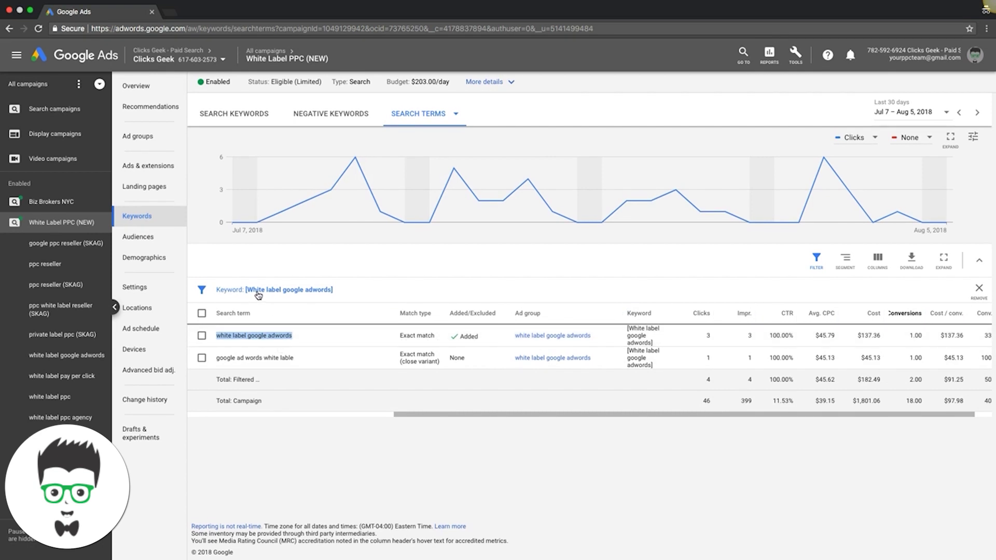
left_click(217, 336)
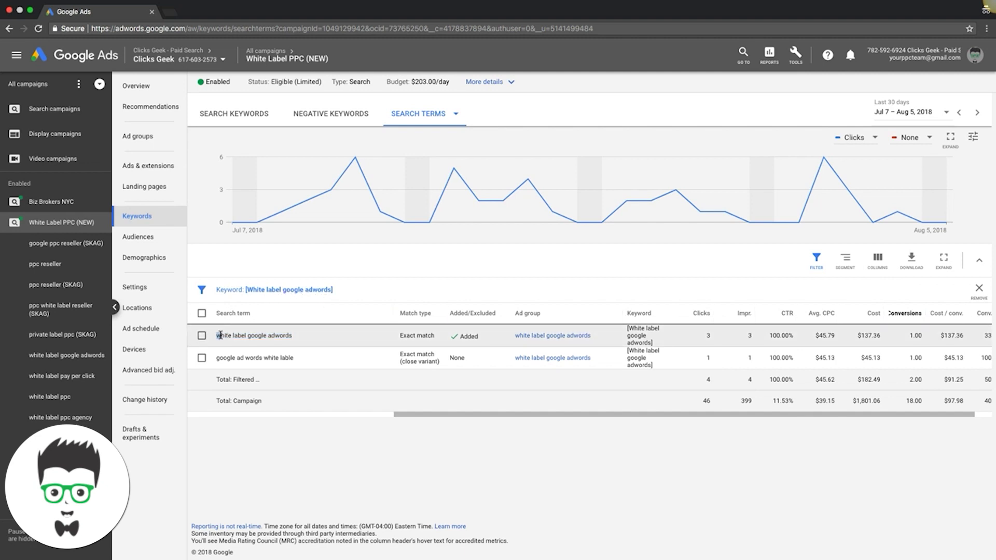
left_click_drag(220, 336, 270, 336)
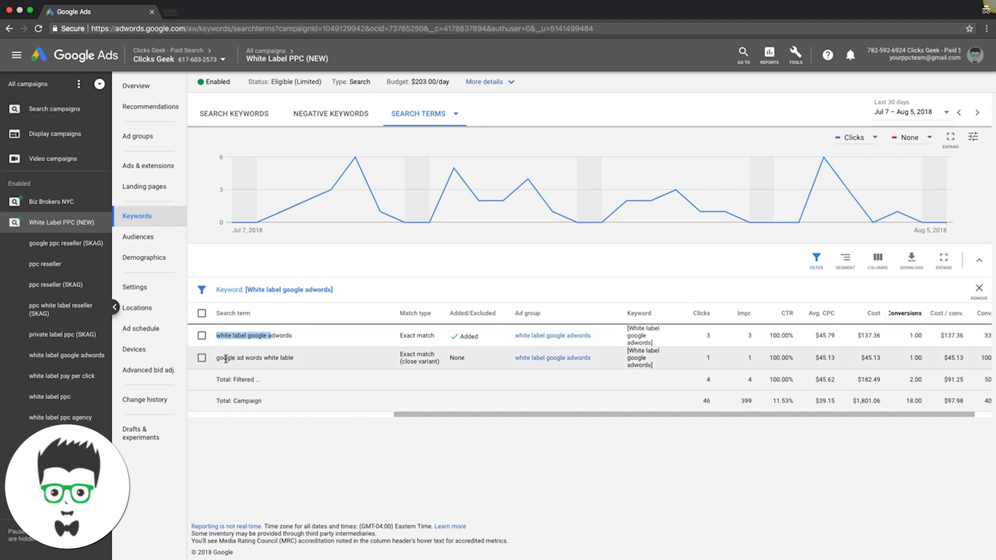
left_click_drag(218, 358, 292, 358)
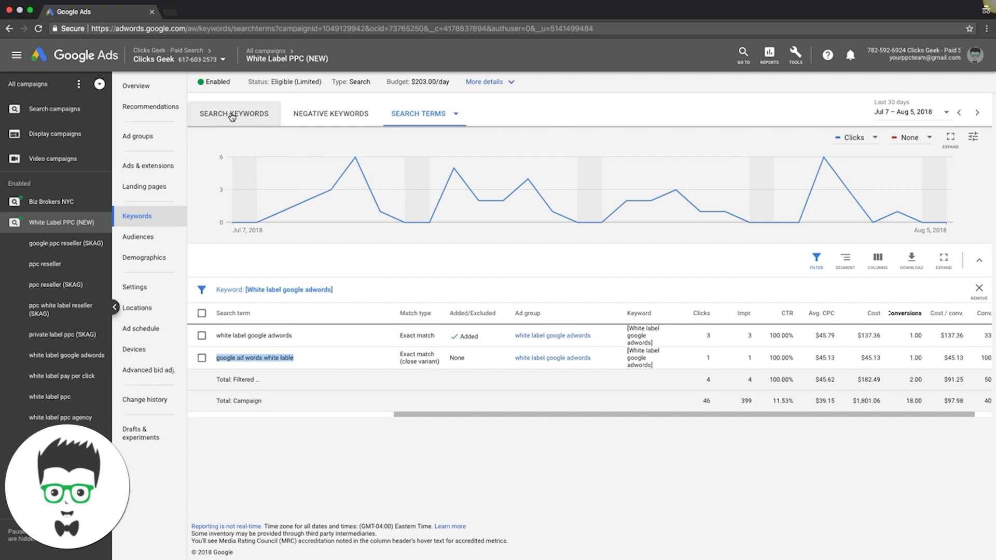
left_click(144, 216)
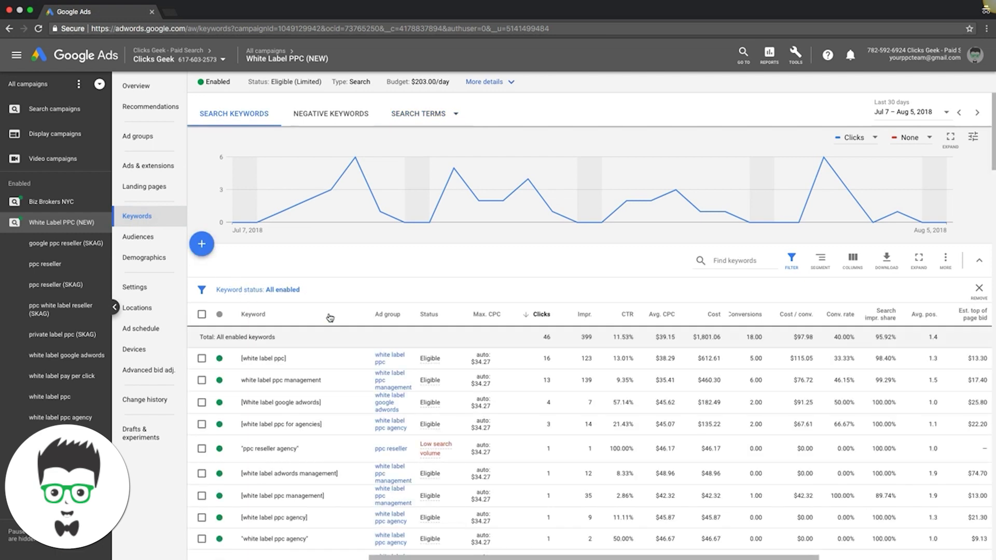
Scroll through the keyword table and bring up the reporting date range options
scroll(498, 363, "down", 1)
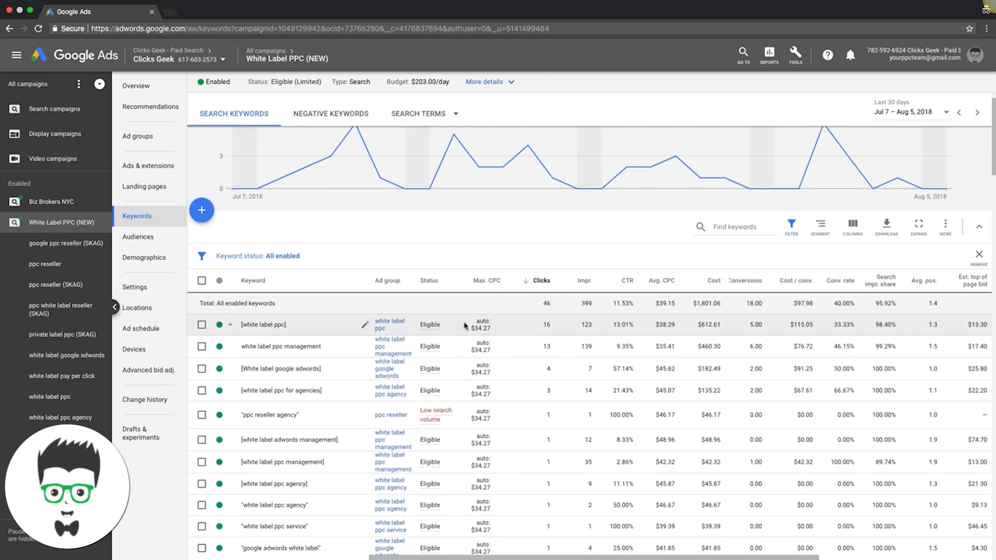
scroll(499, 430, "down", 3)
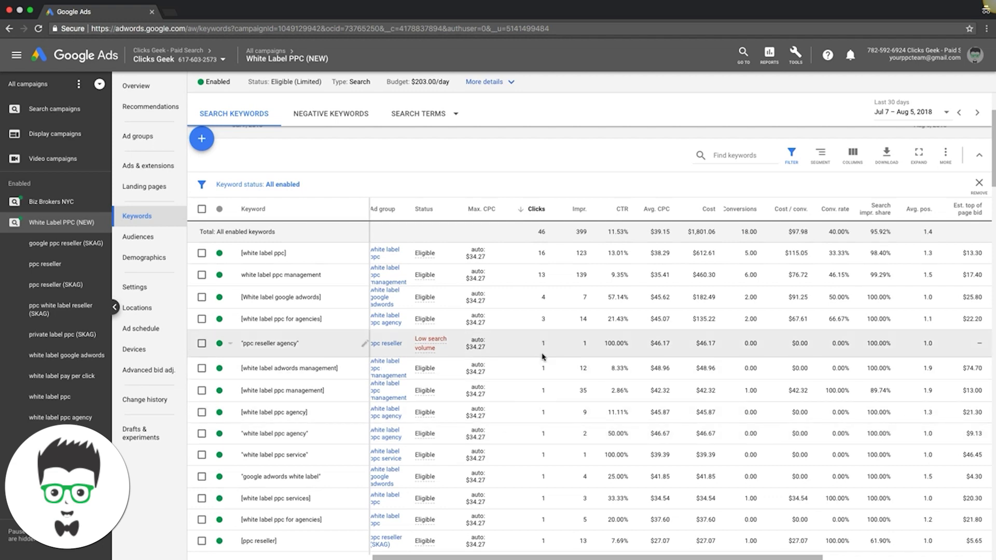
scroll(542, 356, "down", 3)
scroll(543, 356, "up", 5)
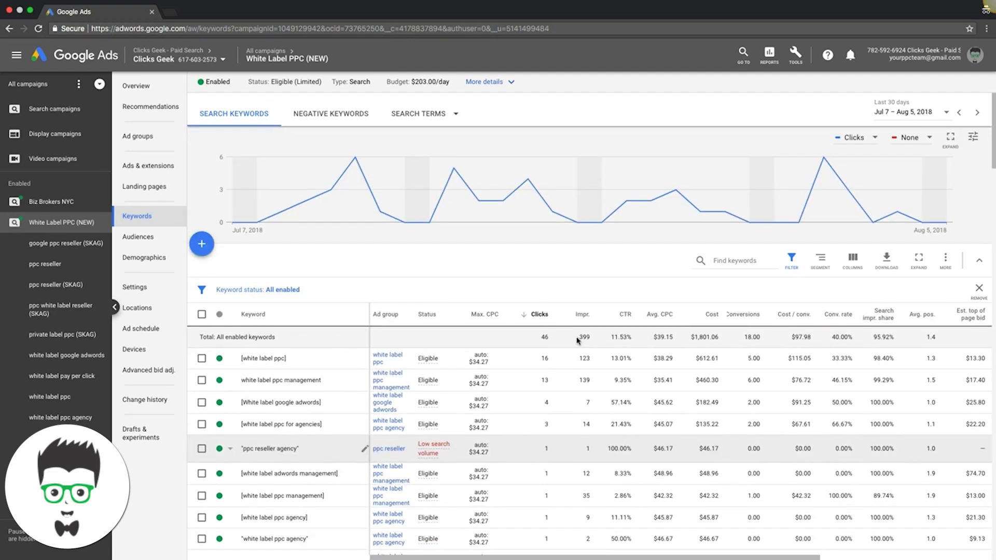
scroll(570, 461, "down", 2)
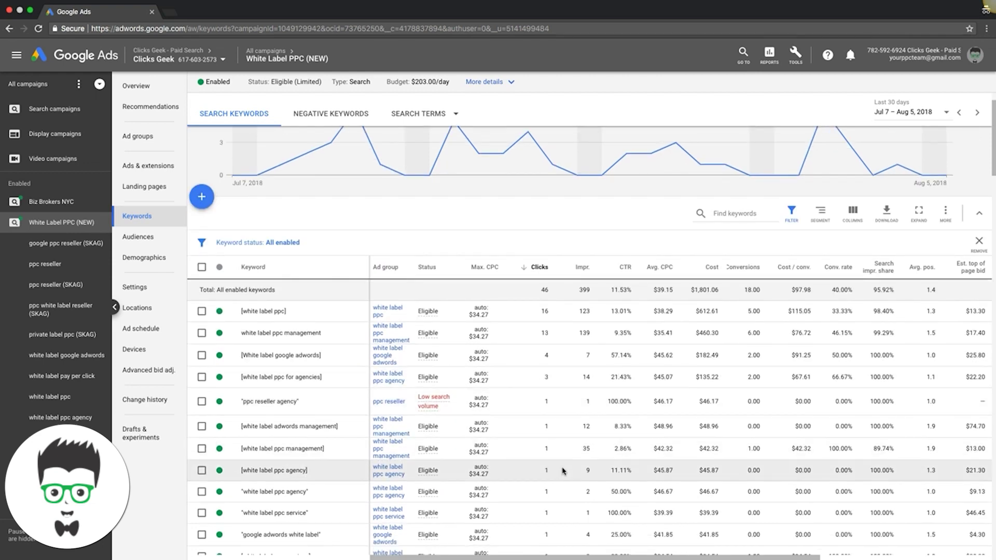
scroll(550, 451, "up", 2)
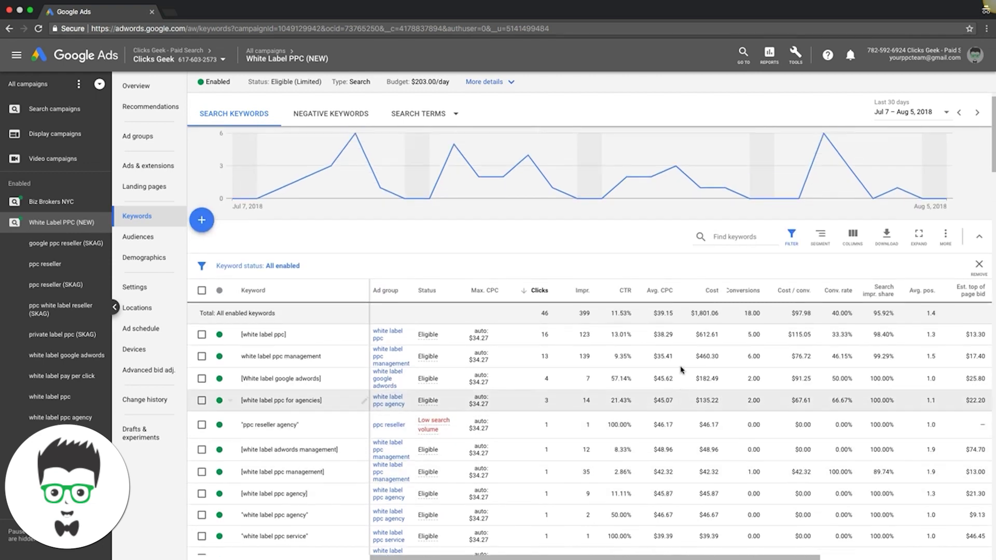
left_click(914, 113)
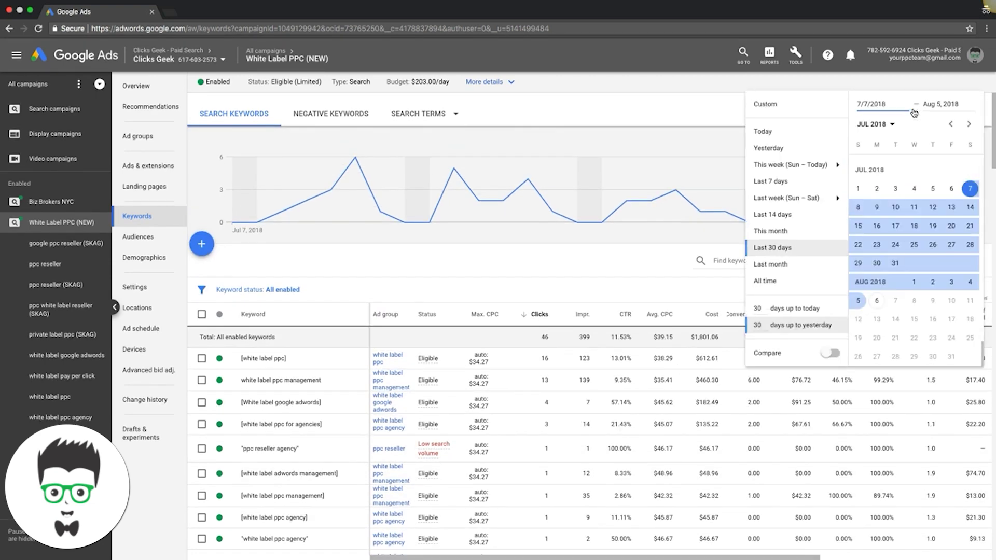
Switch the date range to All time and scroll through the keyword performance
left_click(767, 281)
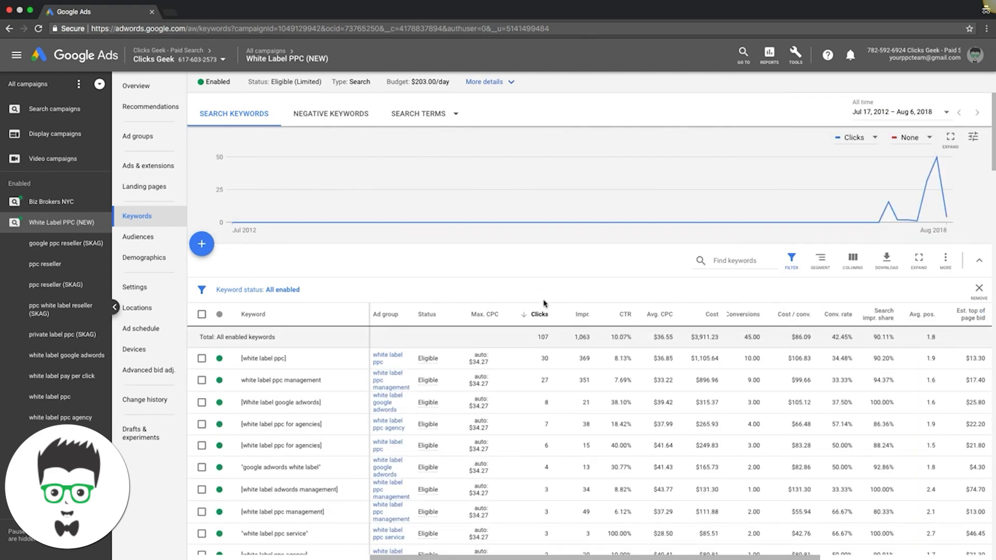
scroll(544, 303, "down", 3)
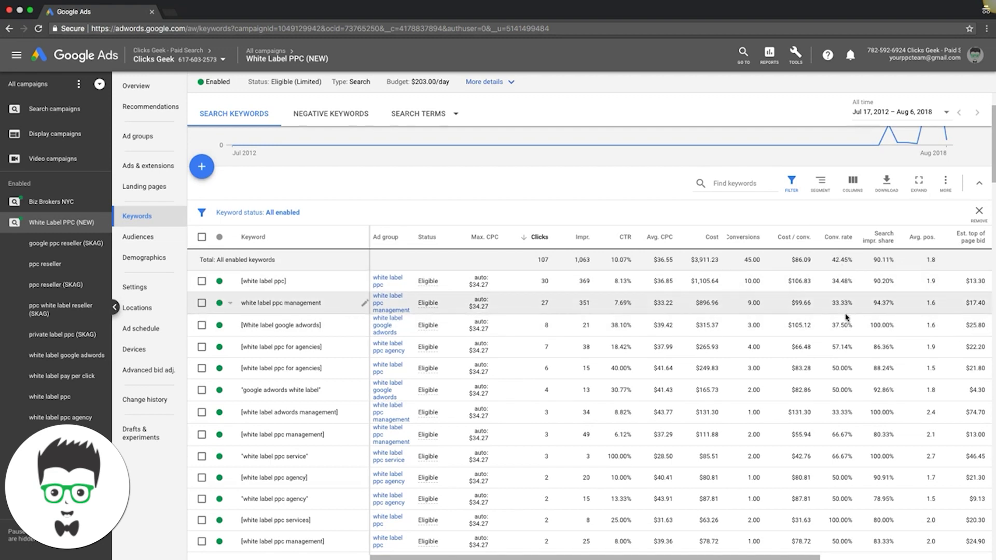
scroll(622, 306, "down", 1)
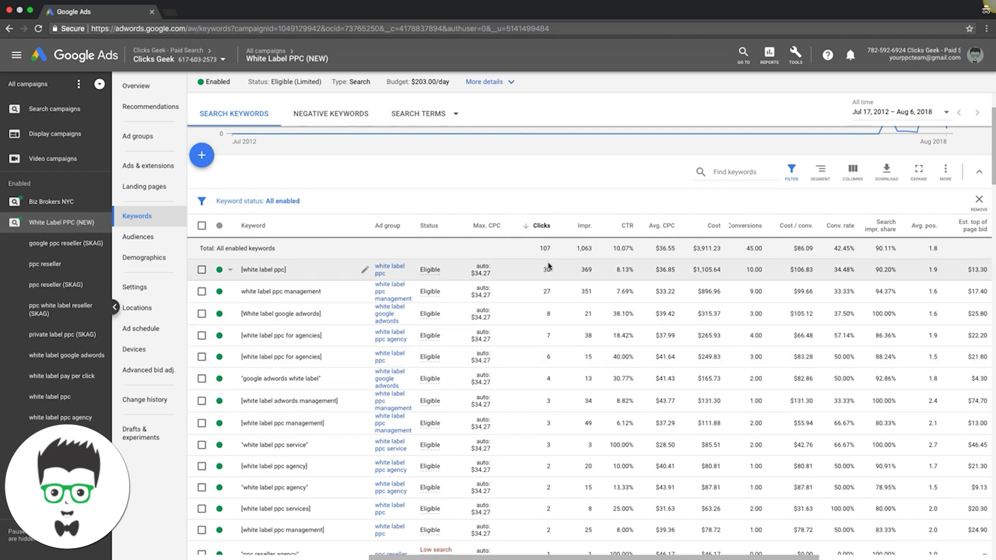
scroll(545, 291, "down", 1)
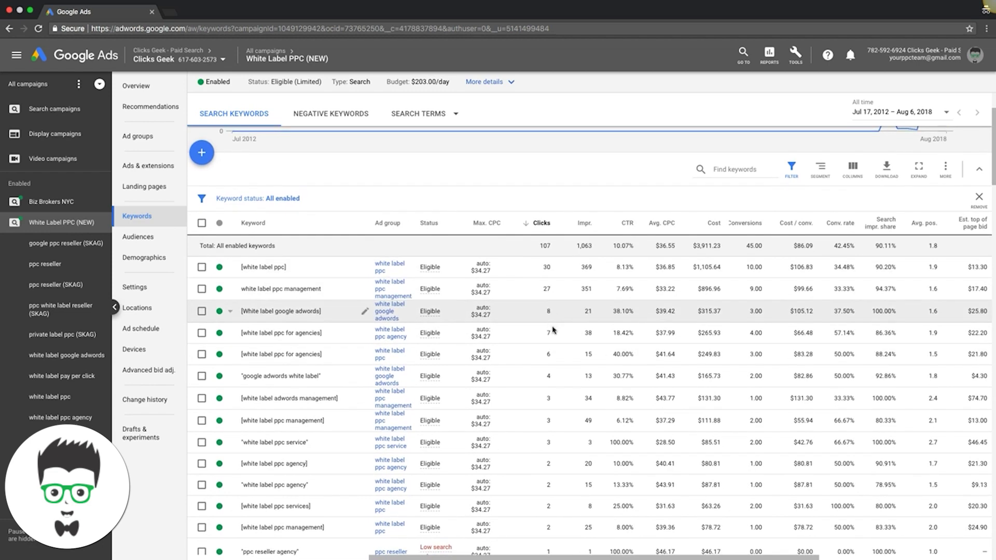
scroll(546, 340, "down", 3)
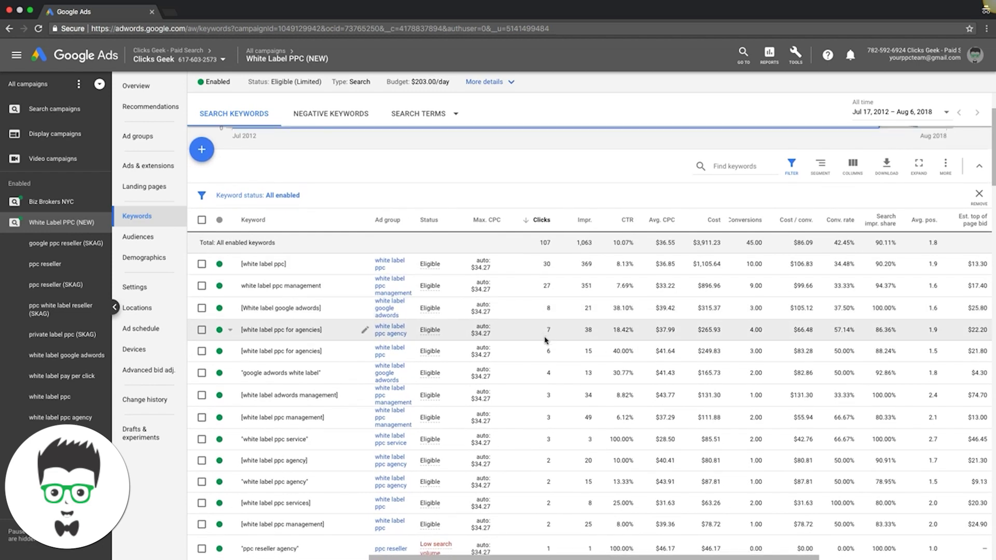
scroll(506, 319, "down", 4)
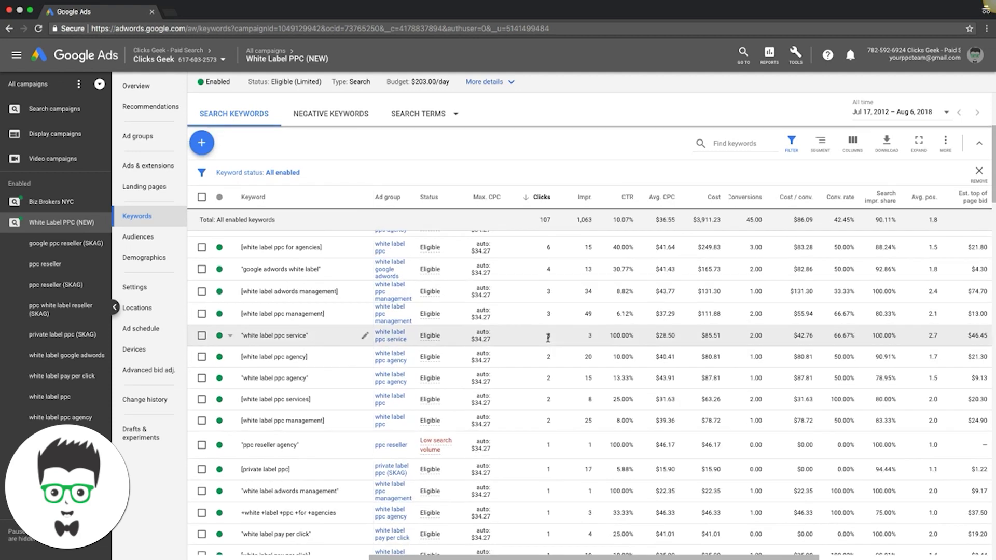
scroll(506, 319, "down", 1)
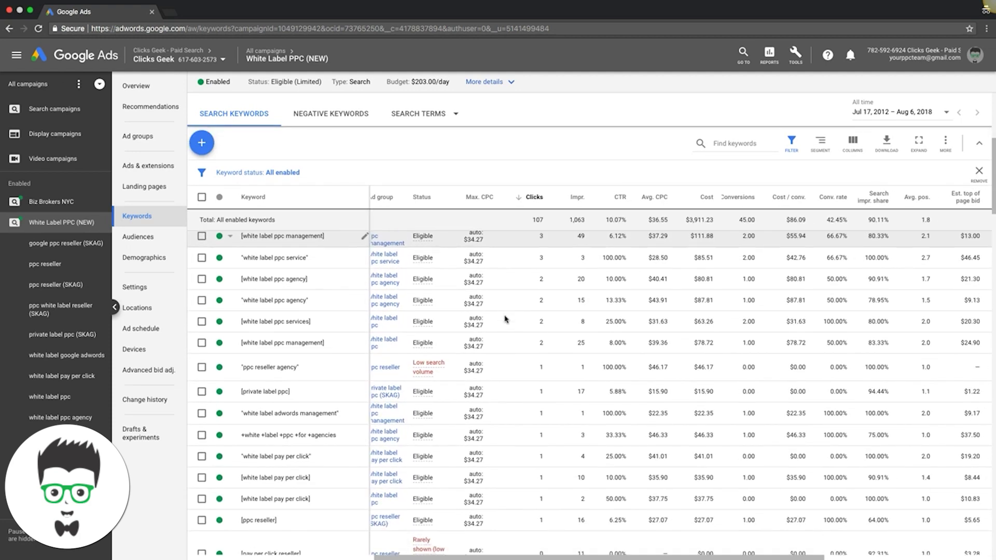
scroll(505, 319, "up", 8)
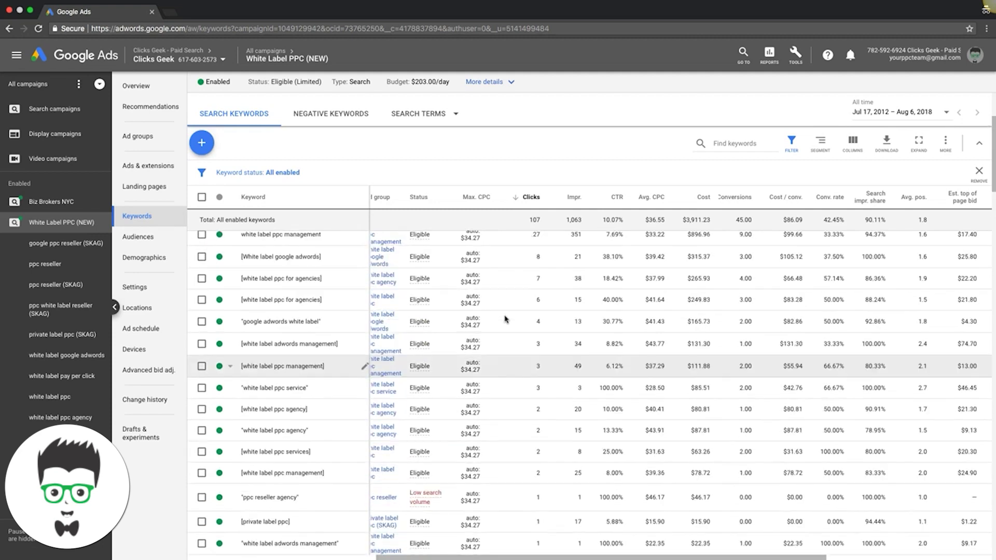
scroll(503, 314, "down", 2)
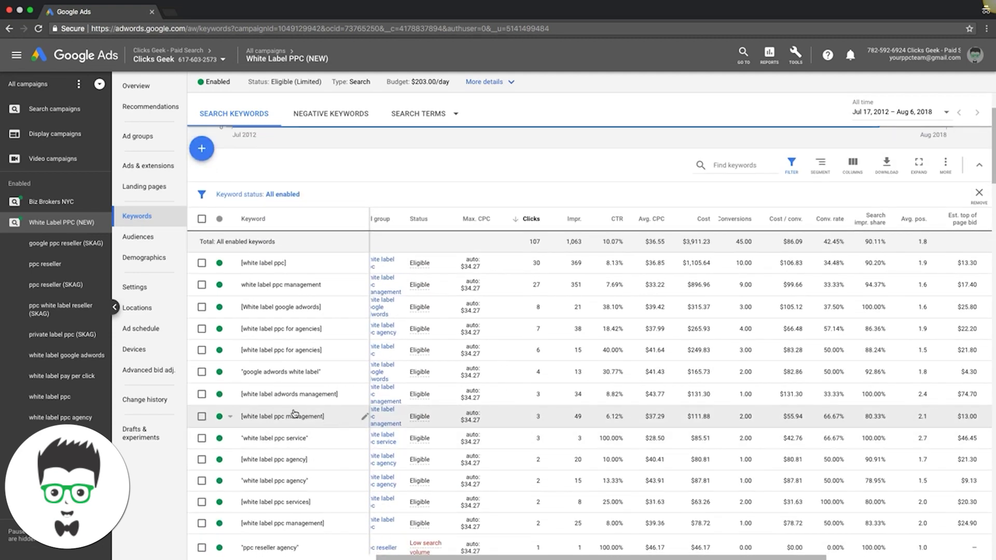
scroll(252, 388, "left", 1)
Open the search terms report, showing [White label google adwords]'s 2 terms and 8 clicks
scroll(456, 345, "up", 1)
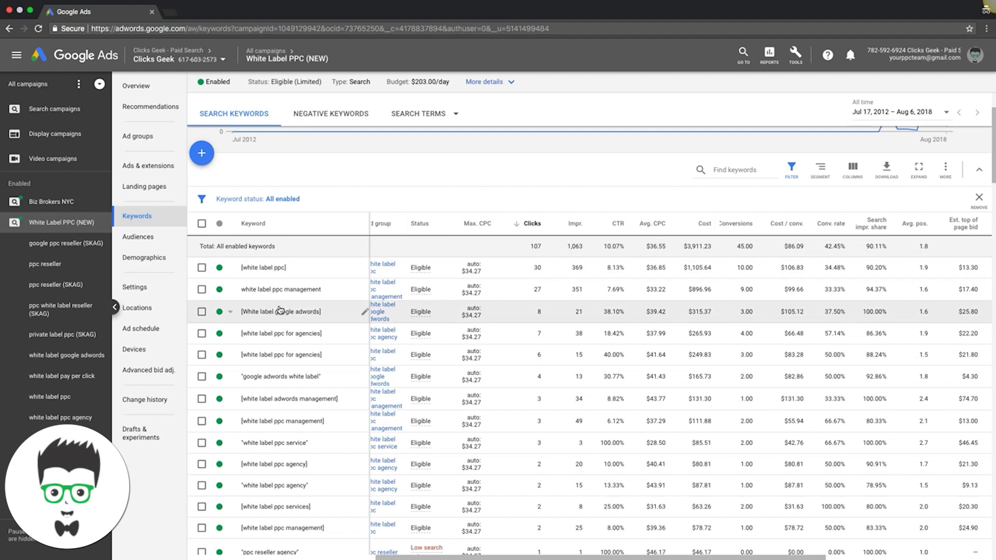
scroll(234, 306, "left", 1)
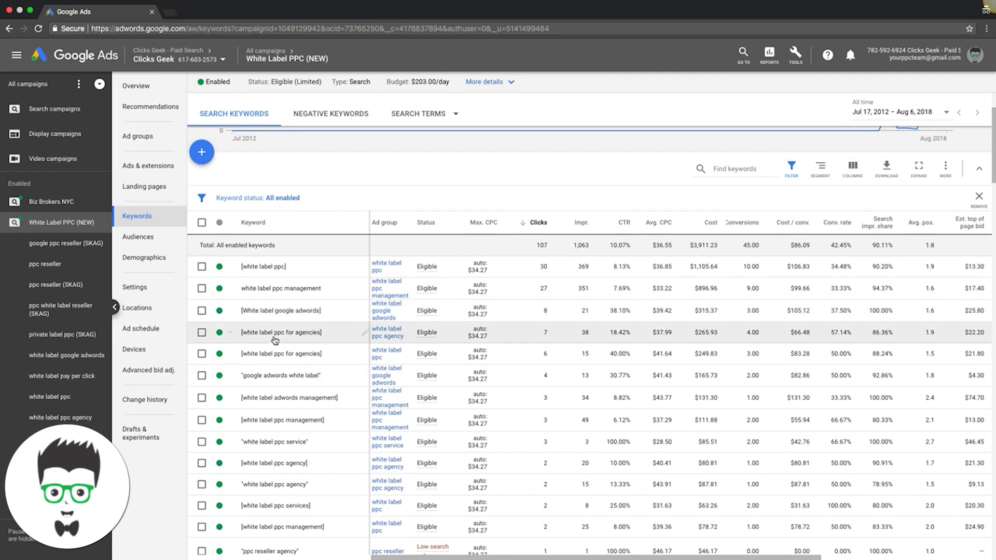
scroll(274, 296, "up", 1)
scroll(273, 294, "up", 2)
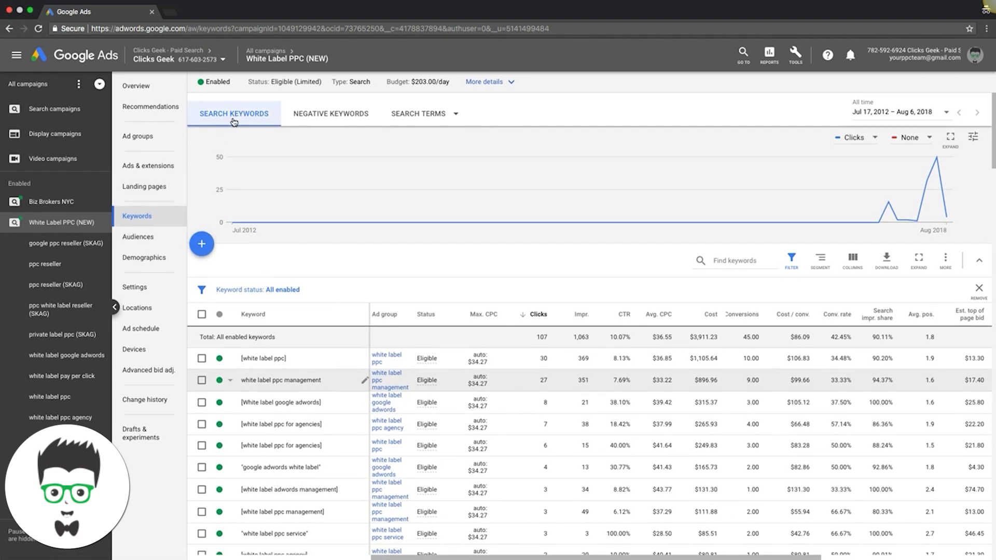
left_click(413, 117)
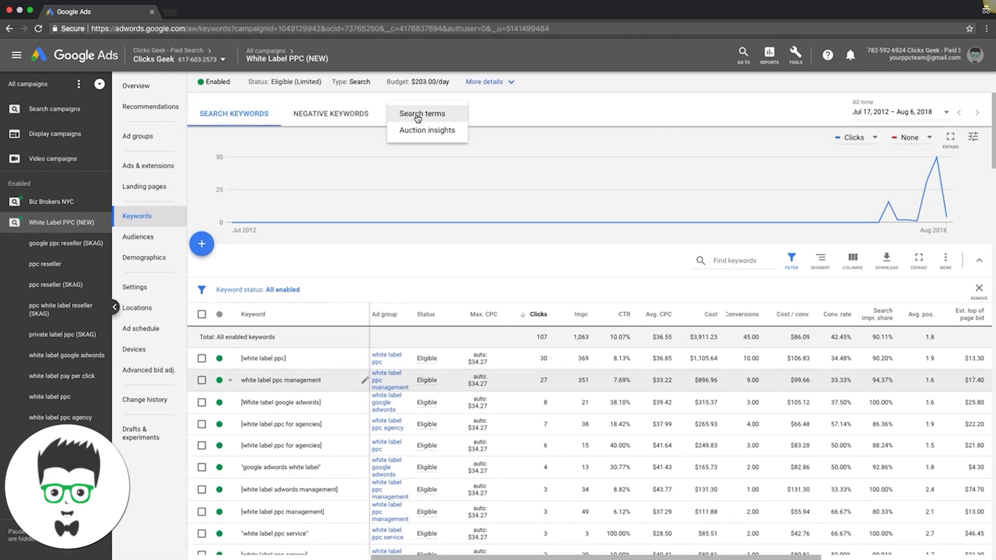
left_click(422, 111)
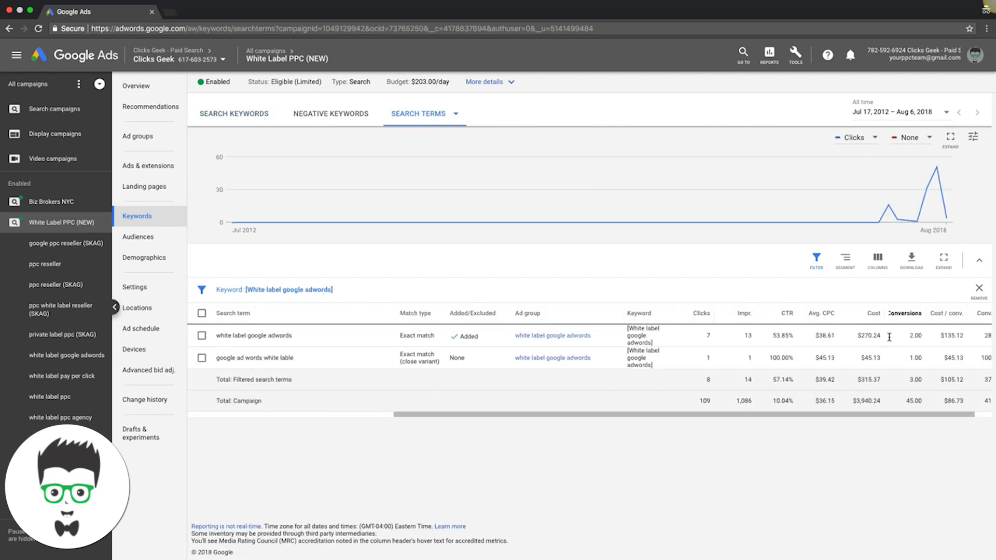
Remove the keyword filter and review all campaign search terms: 110 clicks, $3,957.53 cost, 45 conversions
left_click(979, 298)
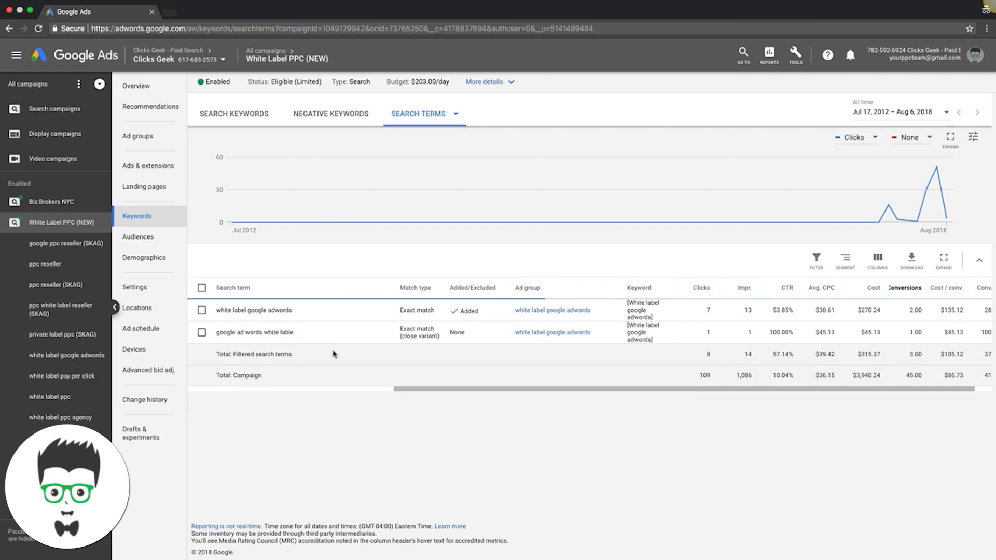
scroll(337, 307, "down", 2)
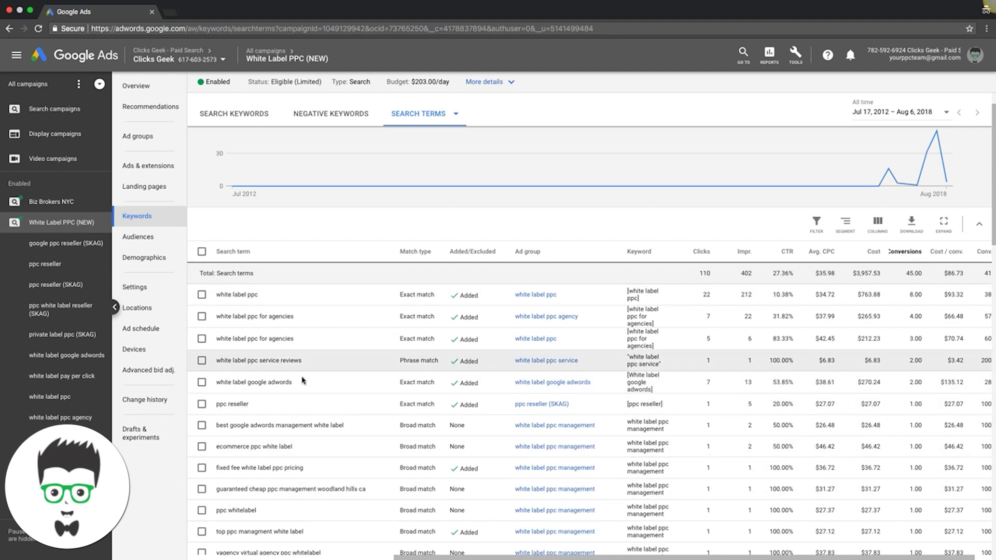
scroll(333, 334, "down", 3)
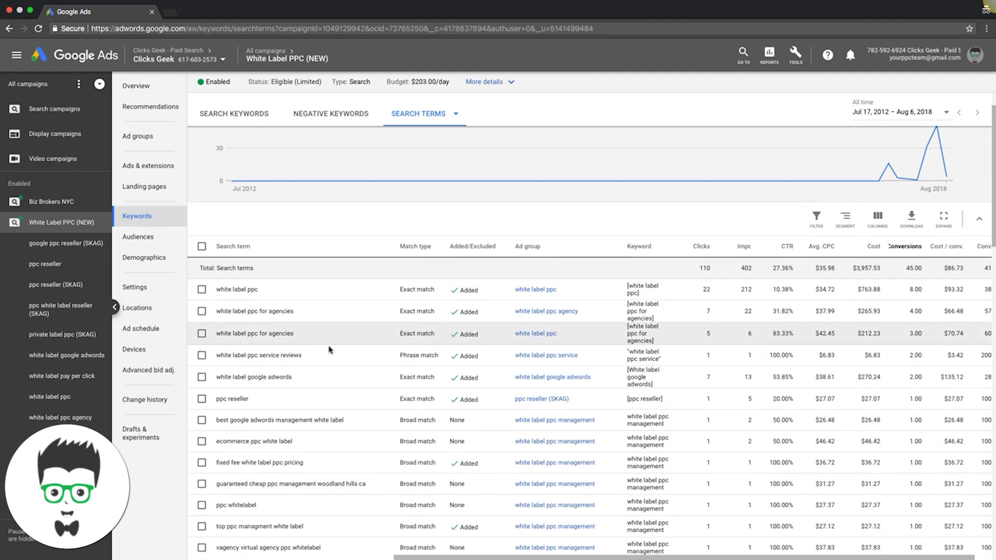
scroll(329, 351, "down", 3)
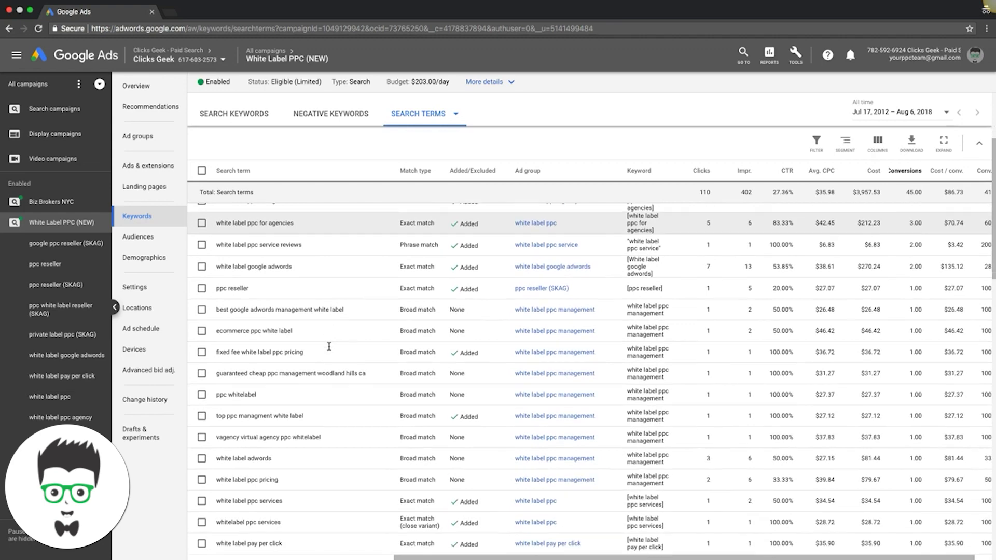
scroll(328, 346, "down", 3)
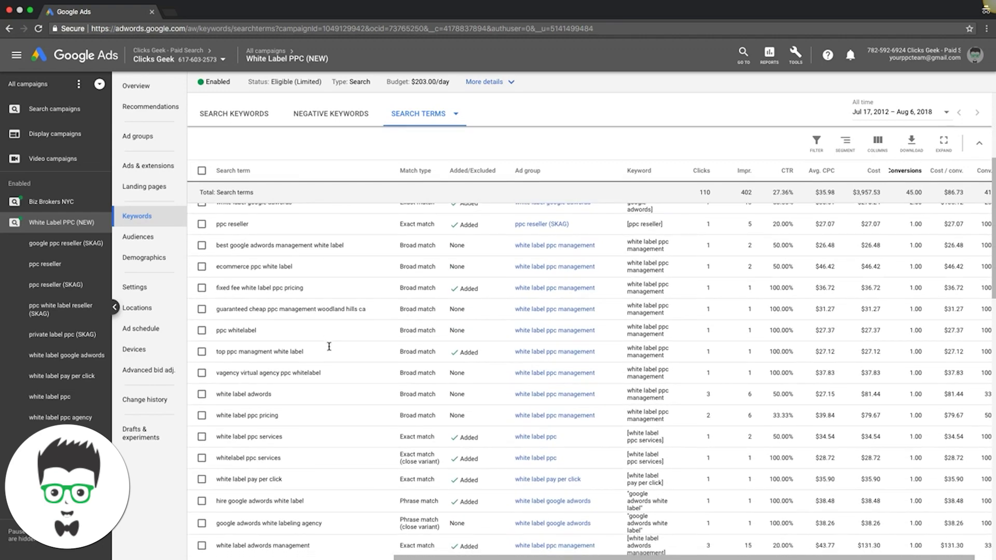
scroll(329, 346, "down", 4)
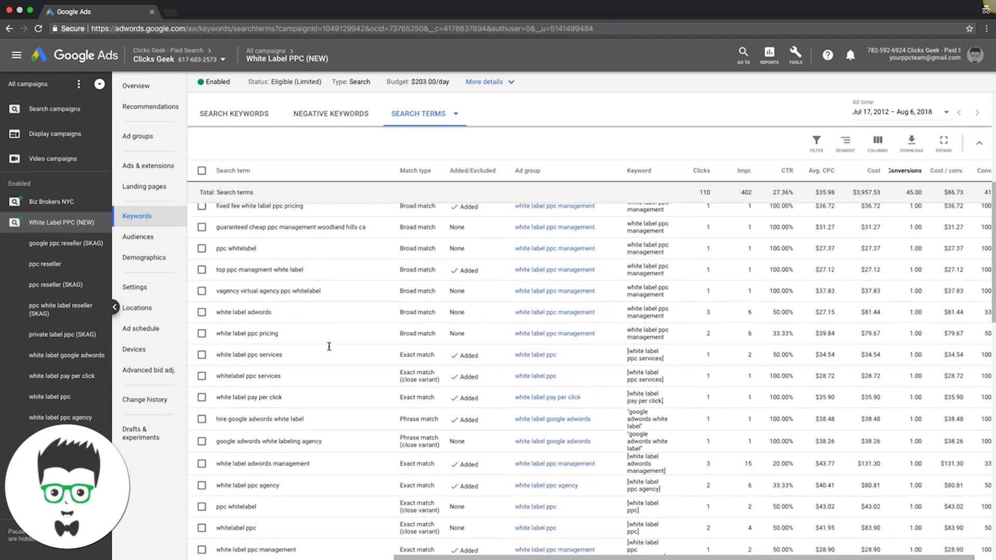
scroll(329, 347, "down", 1)
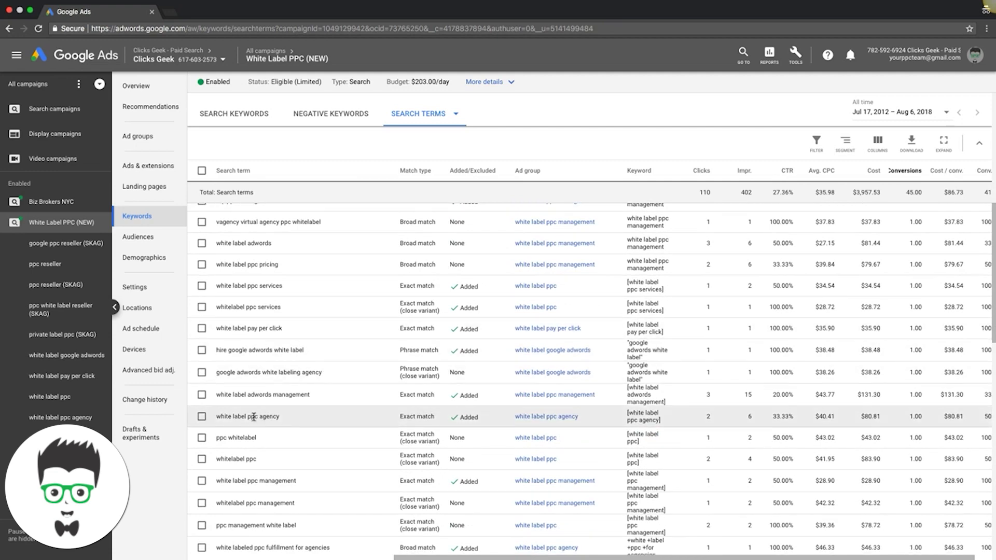
scroll(321, 405, "down", 4)
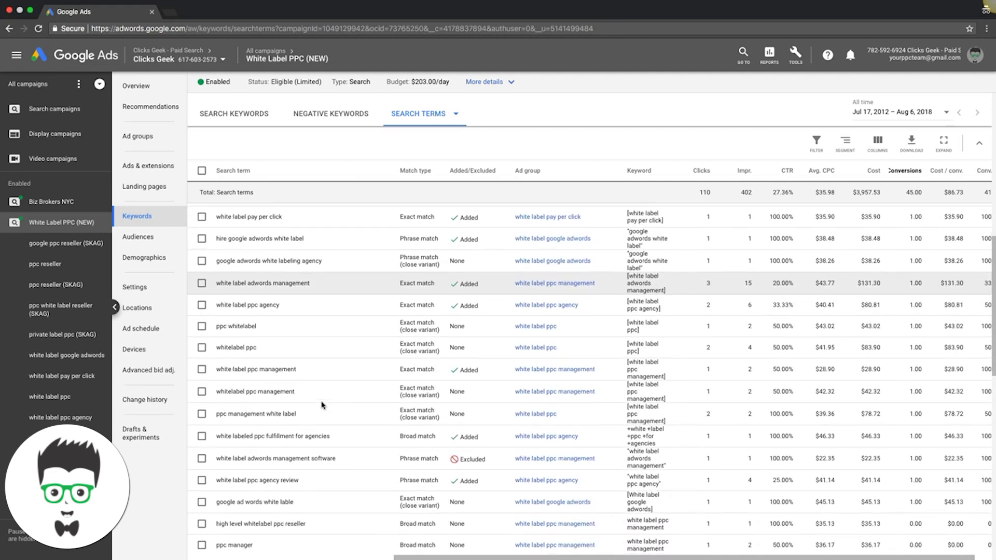
scroll(322, 405, "down", 3)
scroll(400, 407, "right", 1)
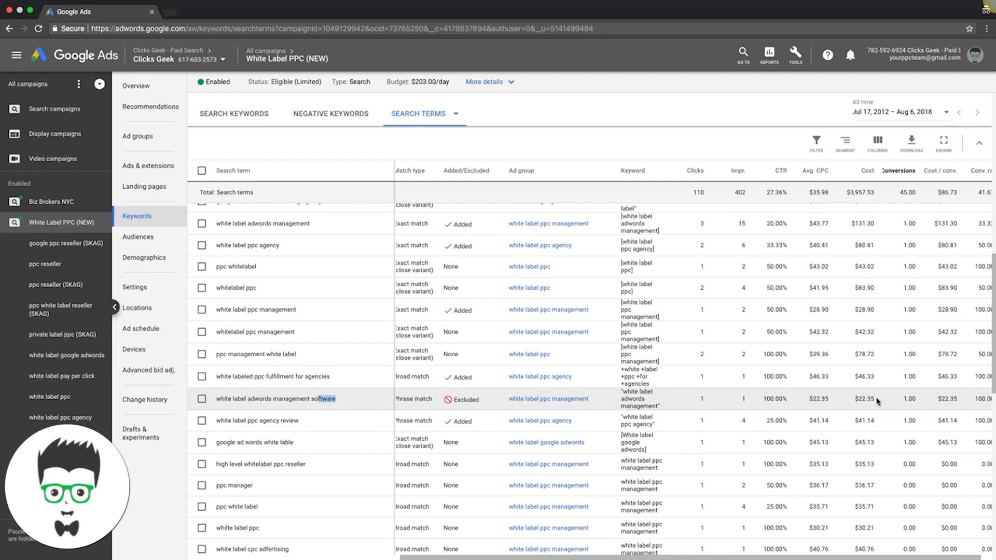
left_click(337, 402)
Try adding 'white label adwords management software' as a campaign negative, then cancel
left_click_drag(336, 399, 312, 399)
left_click(313, 399)
left_click(202, 400)
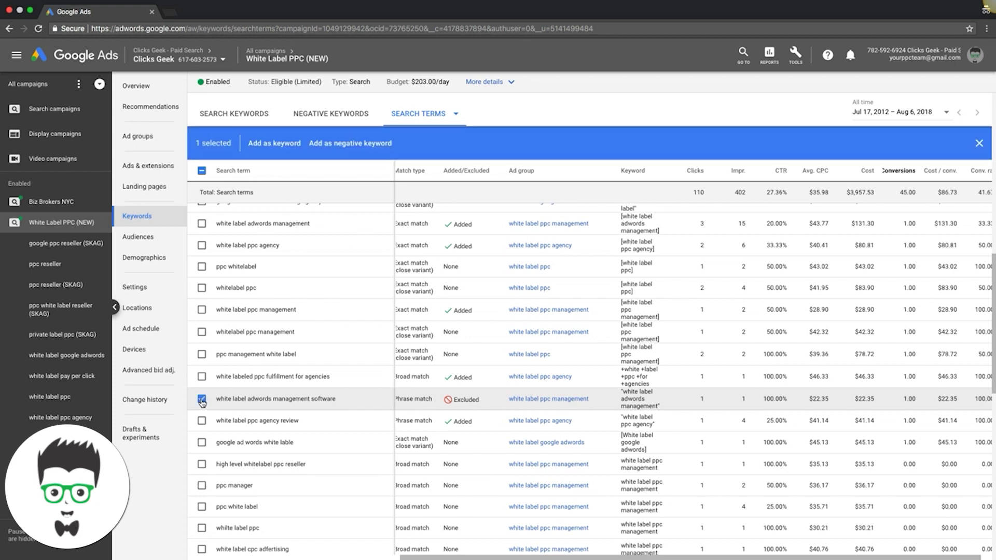
left_click(332, 149)
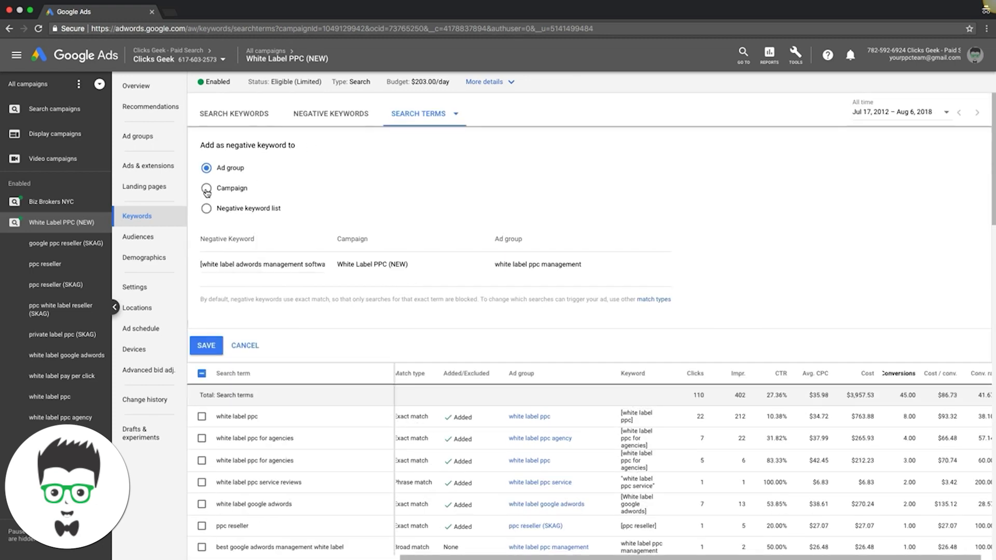
left_click(206, 189)
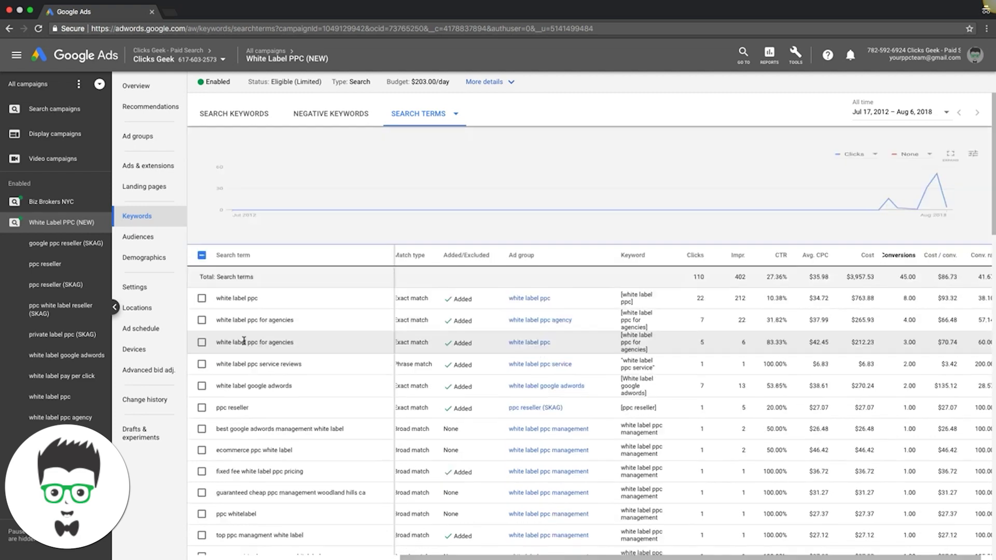
left_click(244, 346)
scroll(282, 407, "down", 15)
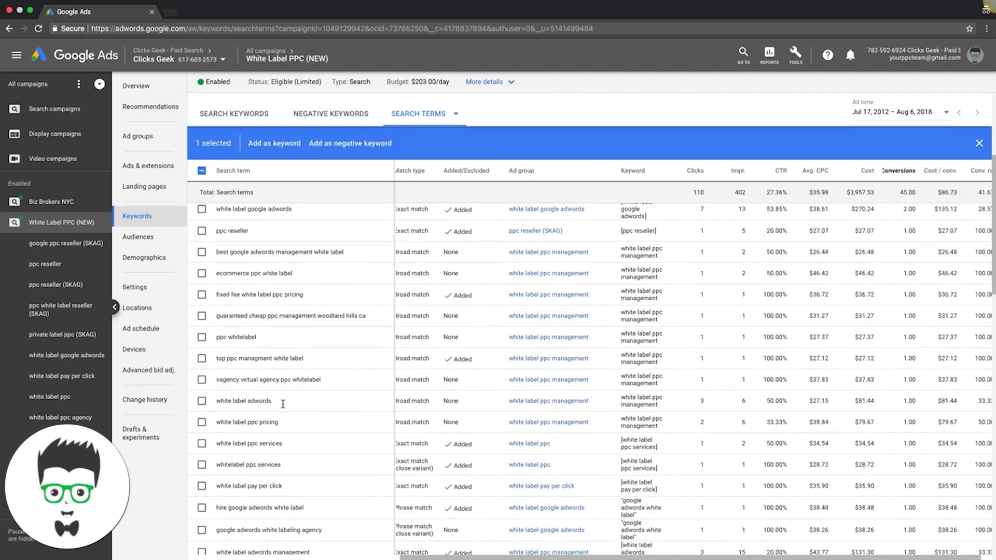
scroll(283, 407, "up", 1)
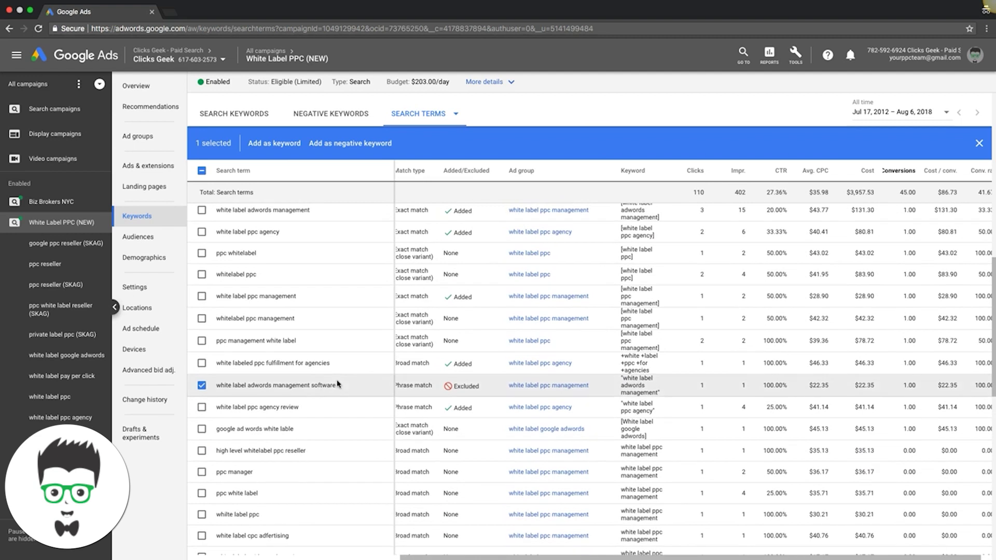
Save 'software' as a campaign-level negative keyword and return to the search terms report
left_click_drag(333, 385, 317, 385)
left_click(202, 385)
left_click(326, 113)
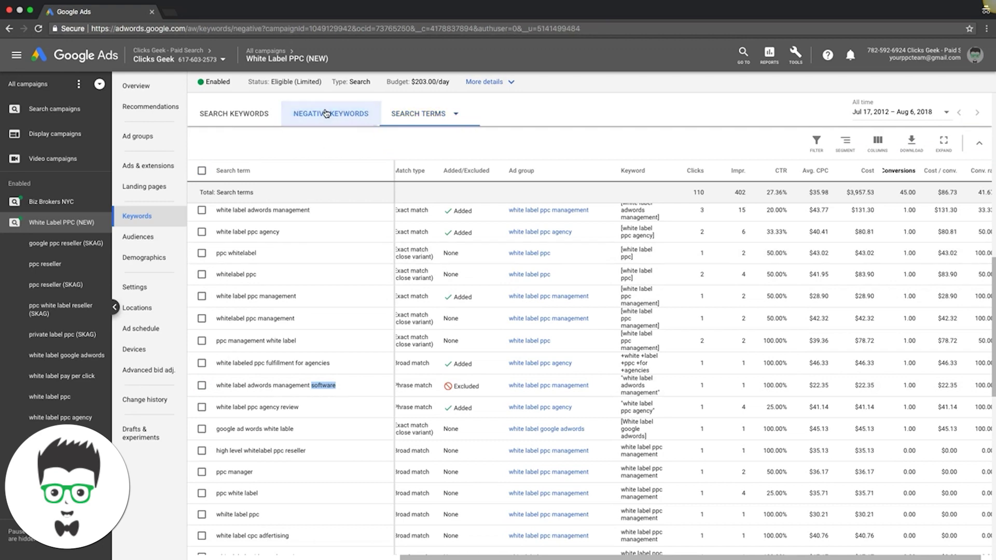
left_click(202, 143)
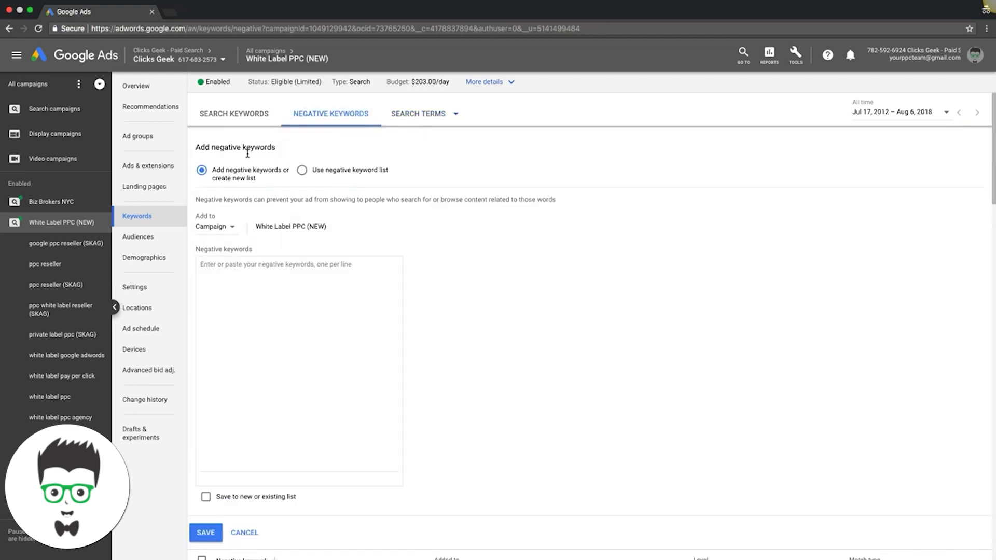
type("software")
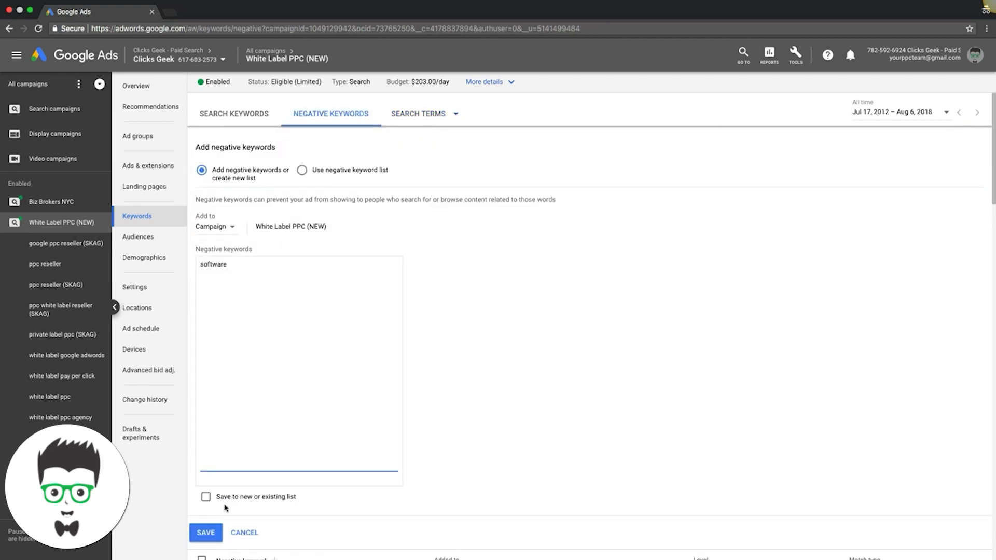
left_click(206, 533)
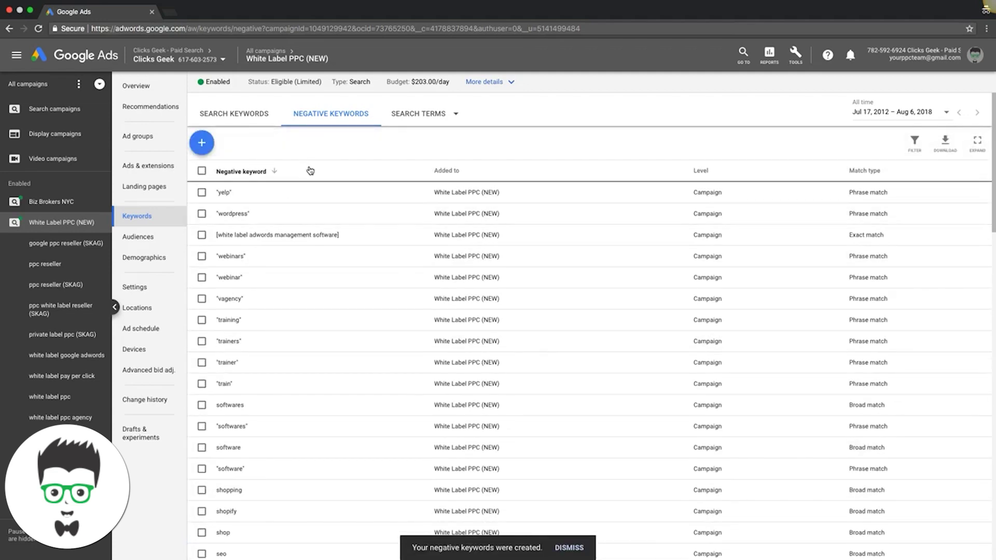
left_click(408, 117)
left_click(410, 114)
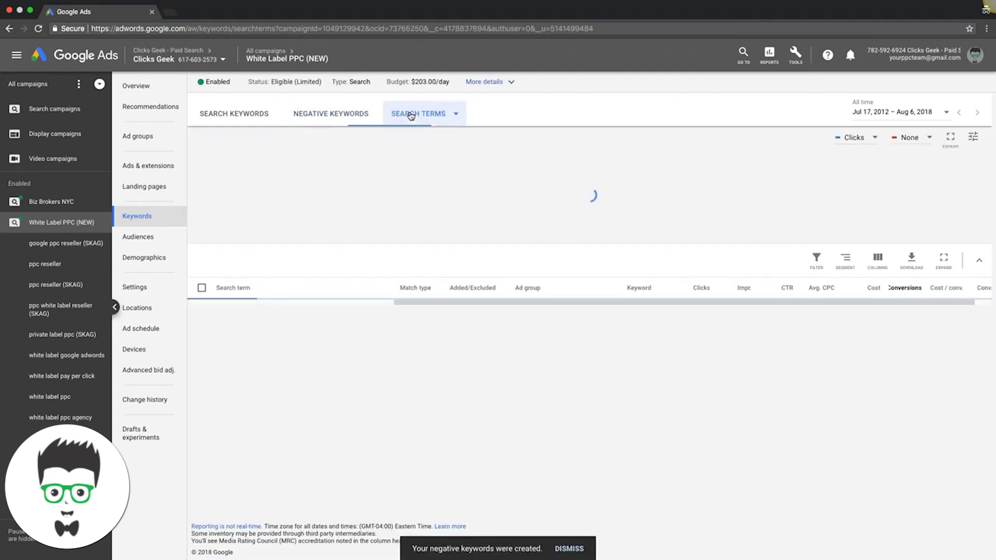
scroll(316, 345, "down", 2)
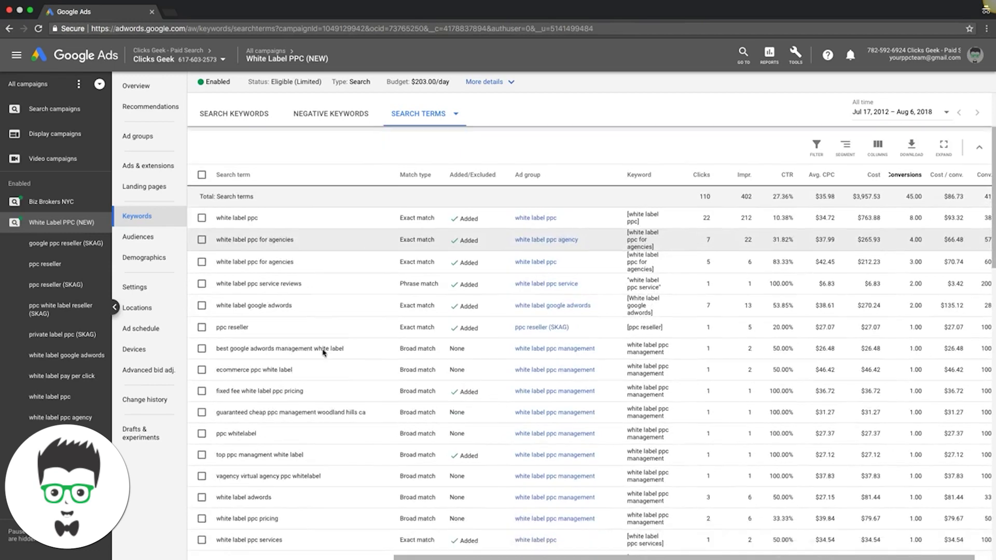
scroll(323, 353, "down", 15)
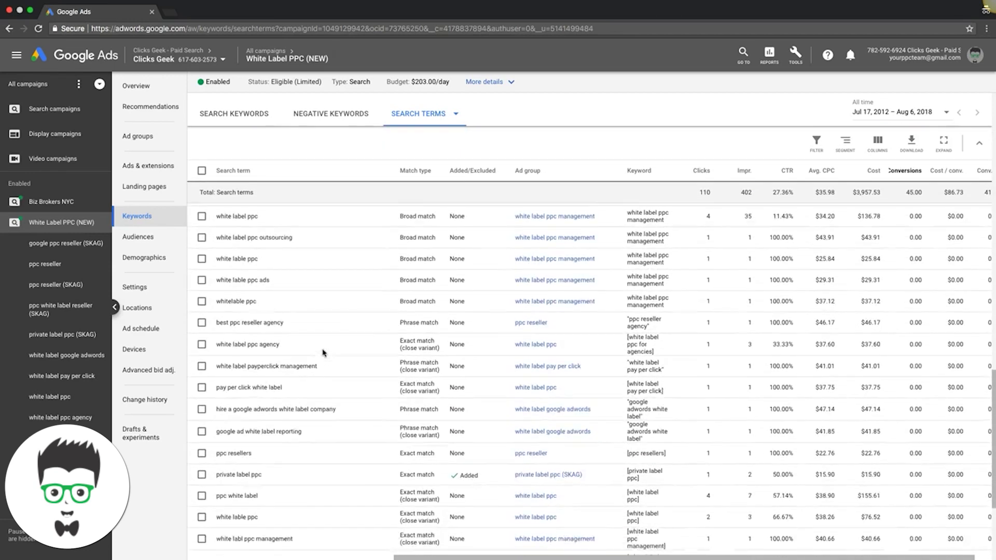
scroll(323, 352, "down", 5)
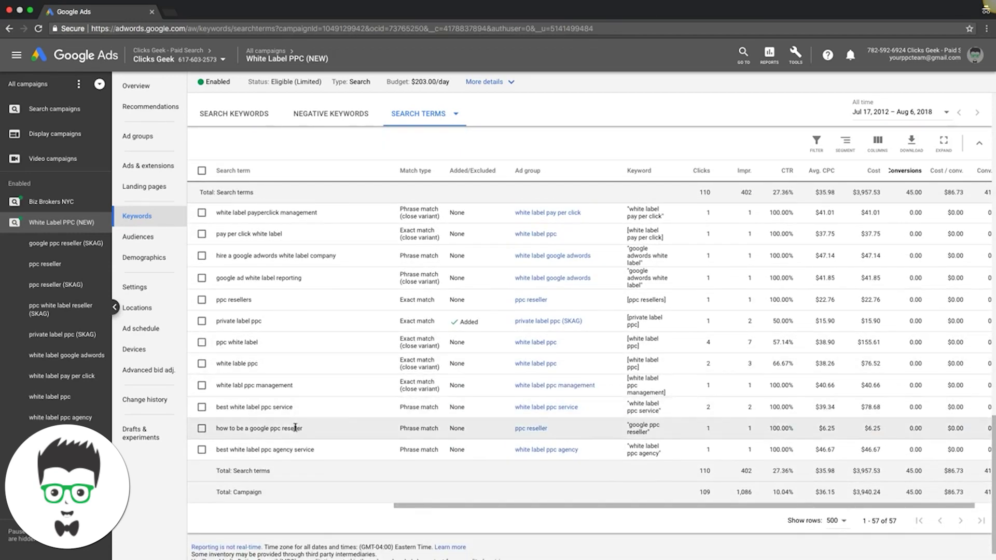
scroll(298, 394, "up", 10)
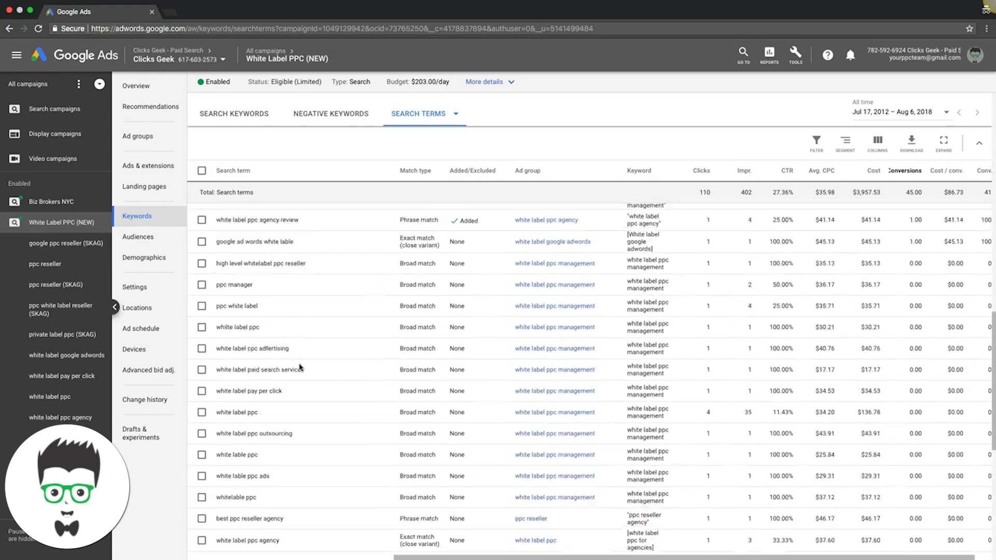
scroll(300, 368, "up", 10)
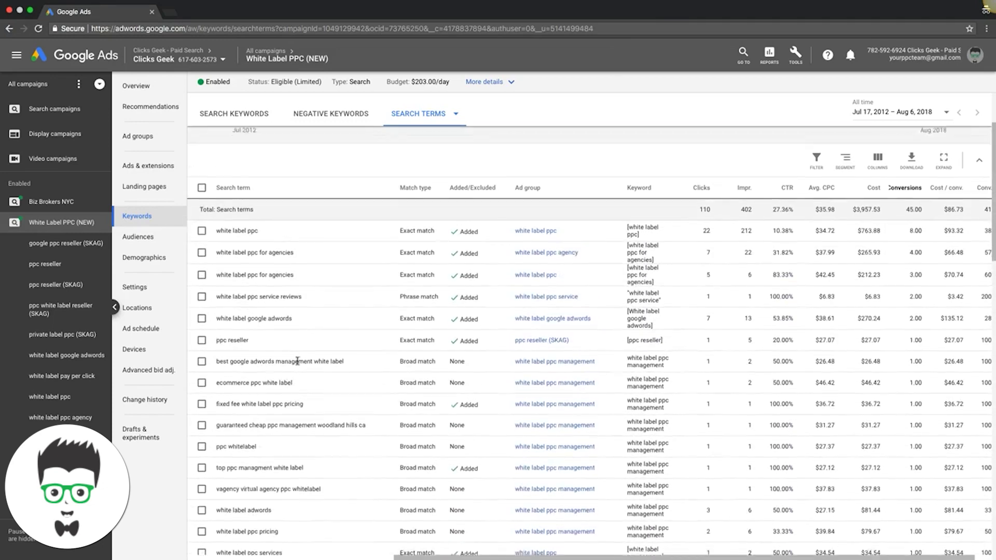
scroll(300, 321, "up", 3)
scroll(450, 272, "down", 2)
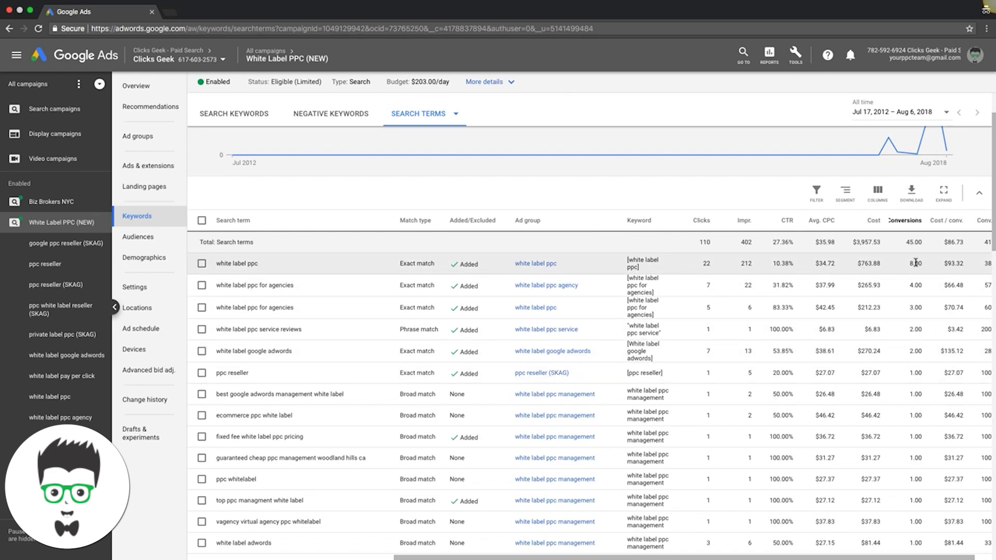
scroll(916, 291, "down", 1)
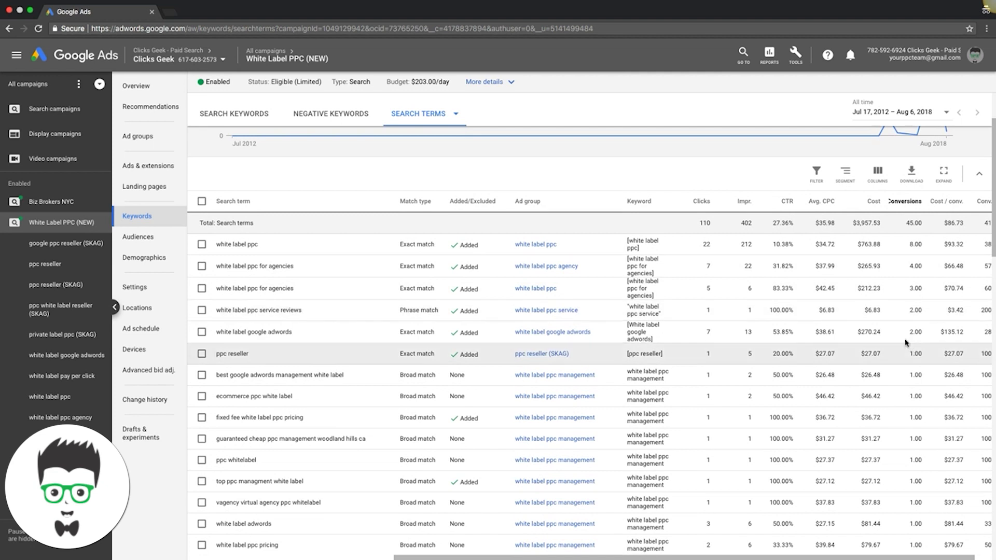
scroll(381, 334, "right", 2)
scroll(317, 332, "down", 1)
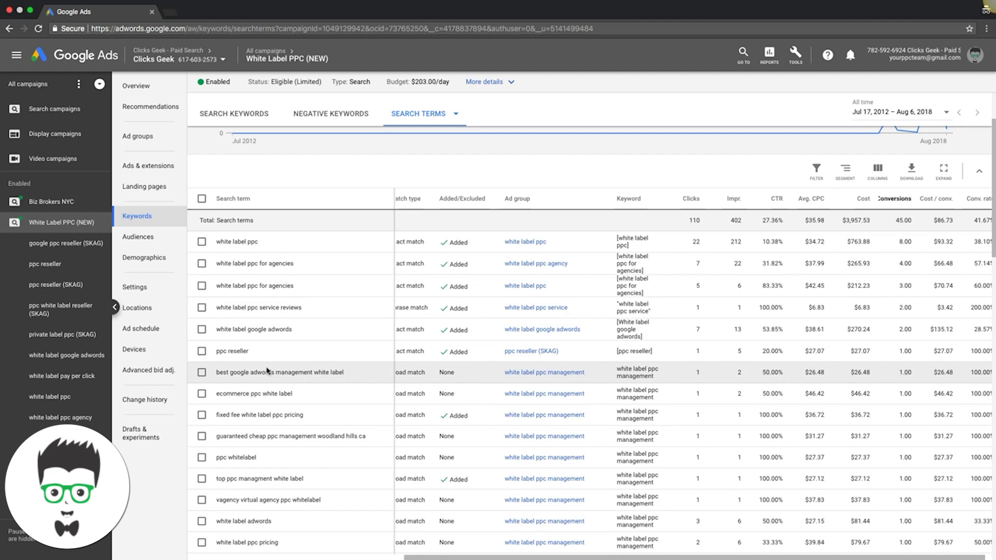
Add [best google adwords management white label] as an exact-match keyword in white label ppc management
left_click(202, 372)
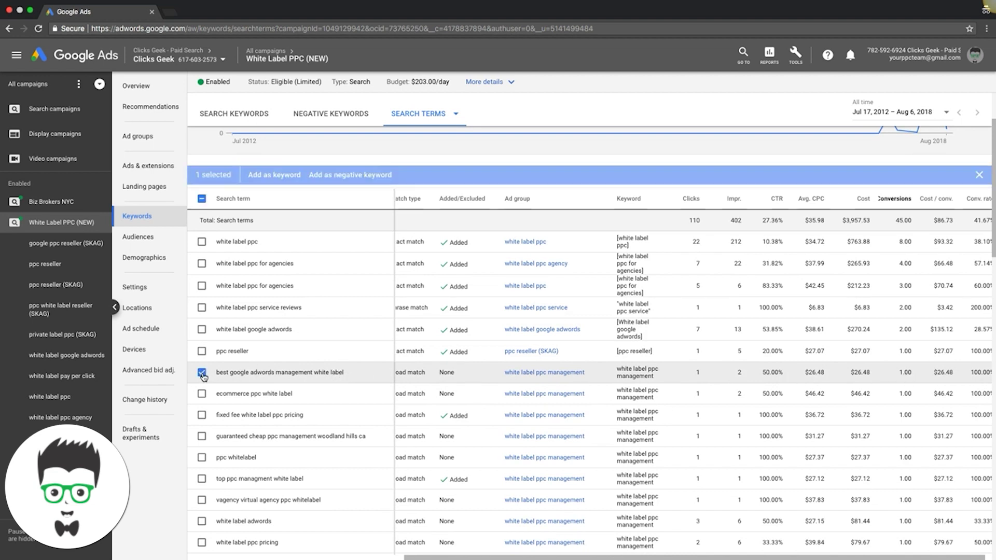
left_click(263, 173)
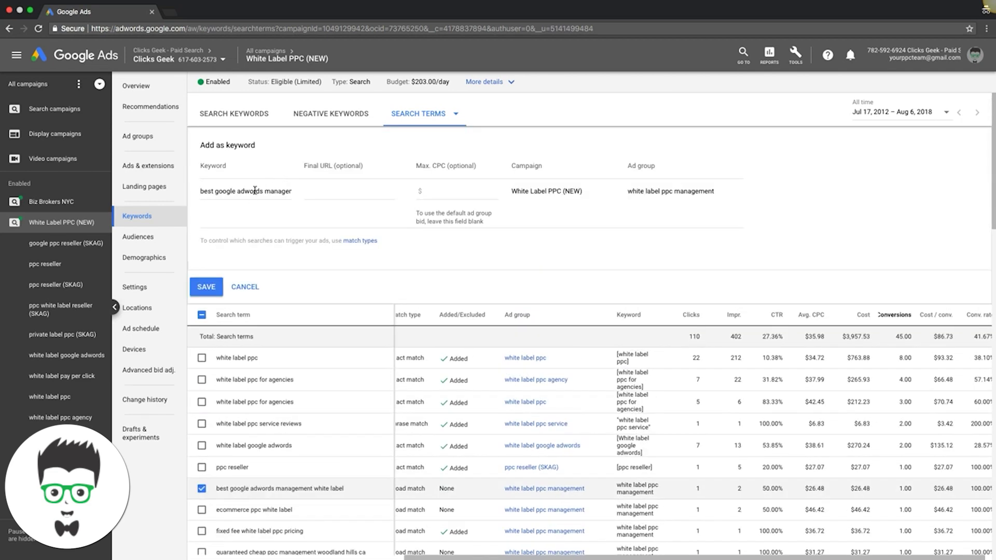
left_click(201, 191)
left_click_drag(275, 192, 329, 192)
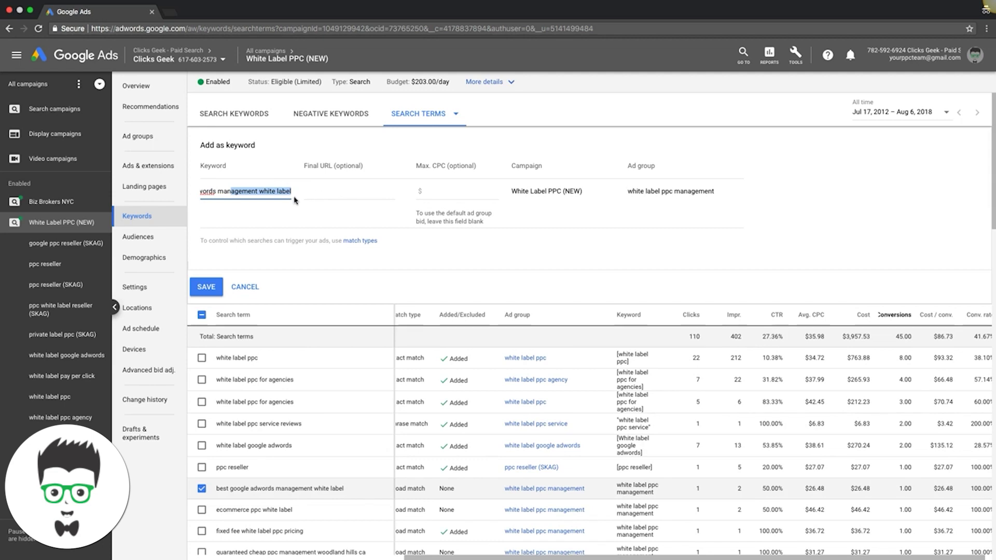
key("Right")
type("]")
key("Home")
type("[")
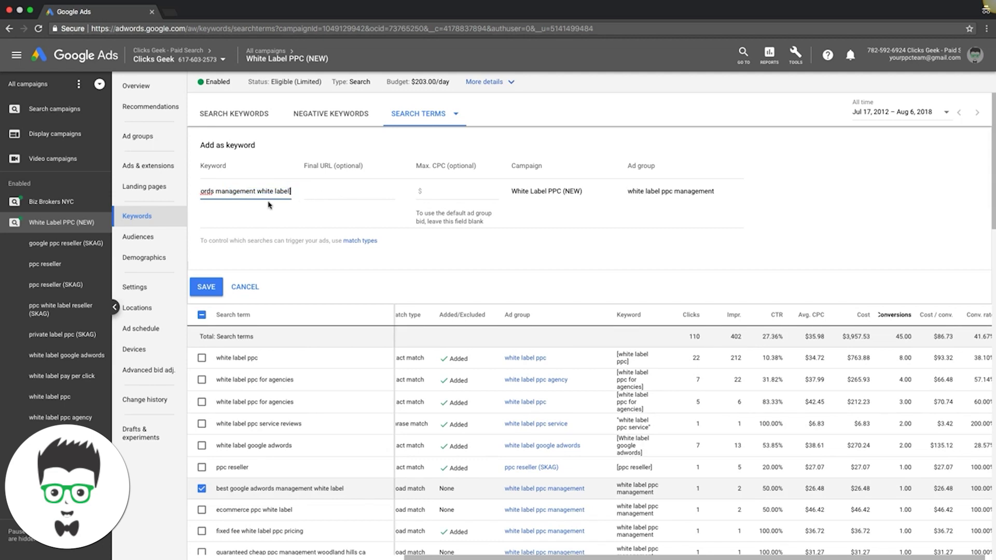
left_click(210, 286)
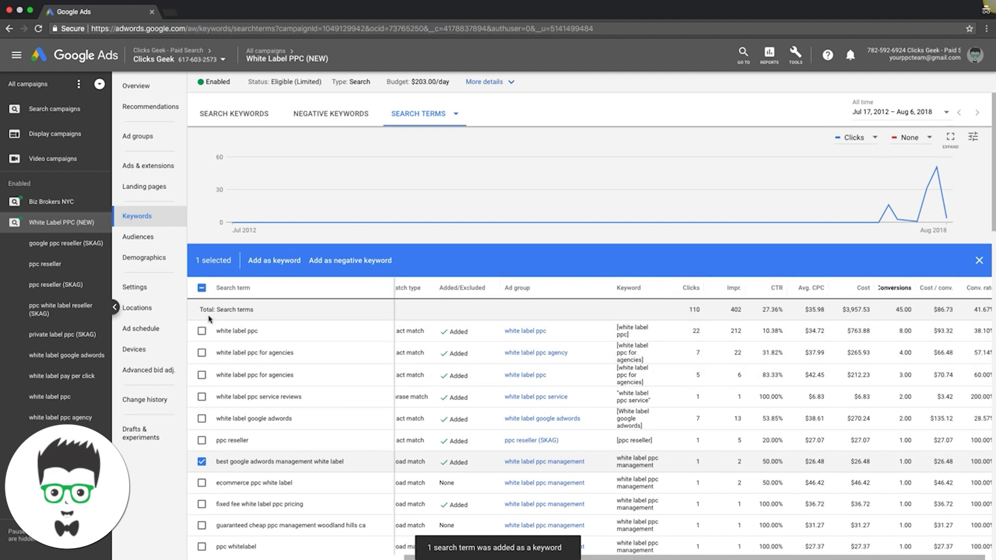
Clear the search term selections and open the Devices bid adjustment report
left_click(202, 288)
left_click(203, 290)
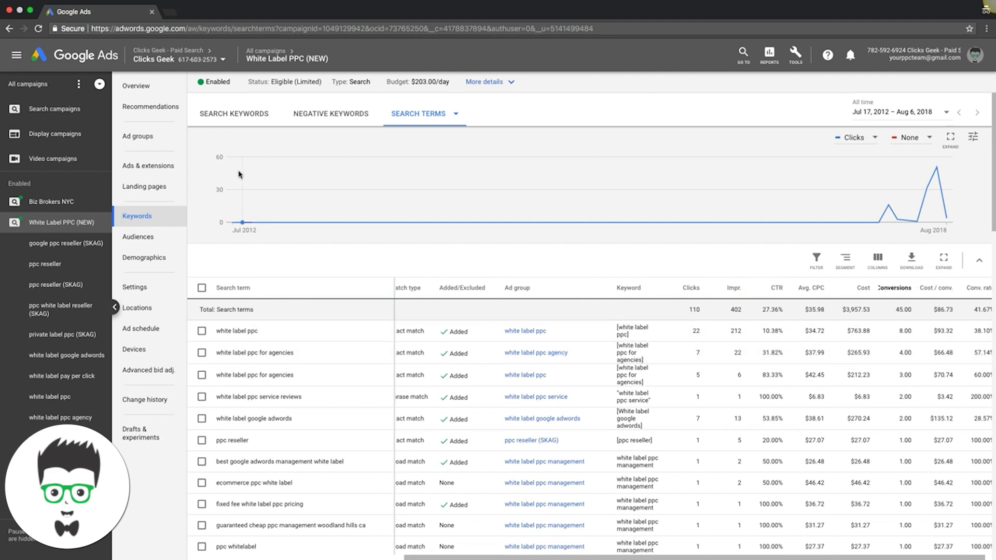
left_click(135, 348)
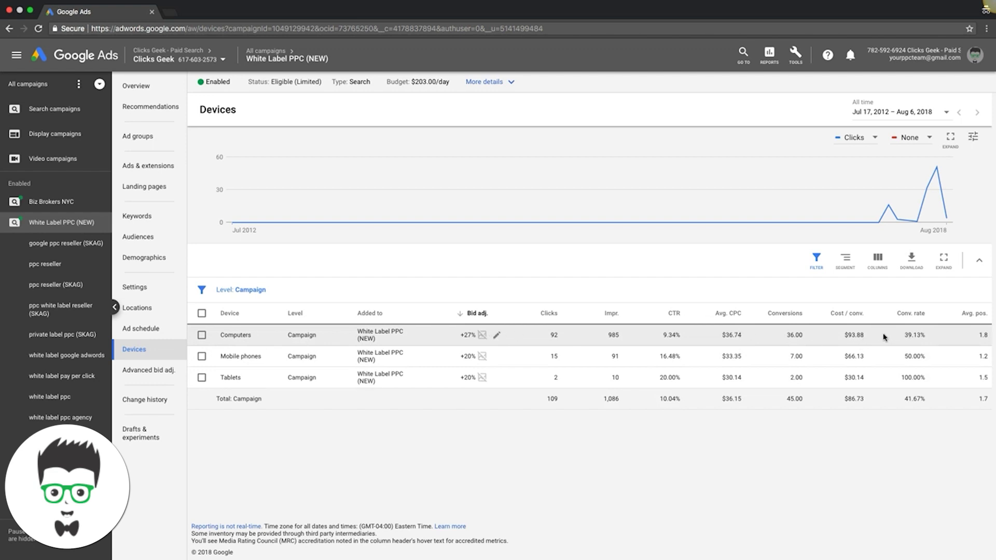
left_click(468, 337)
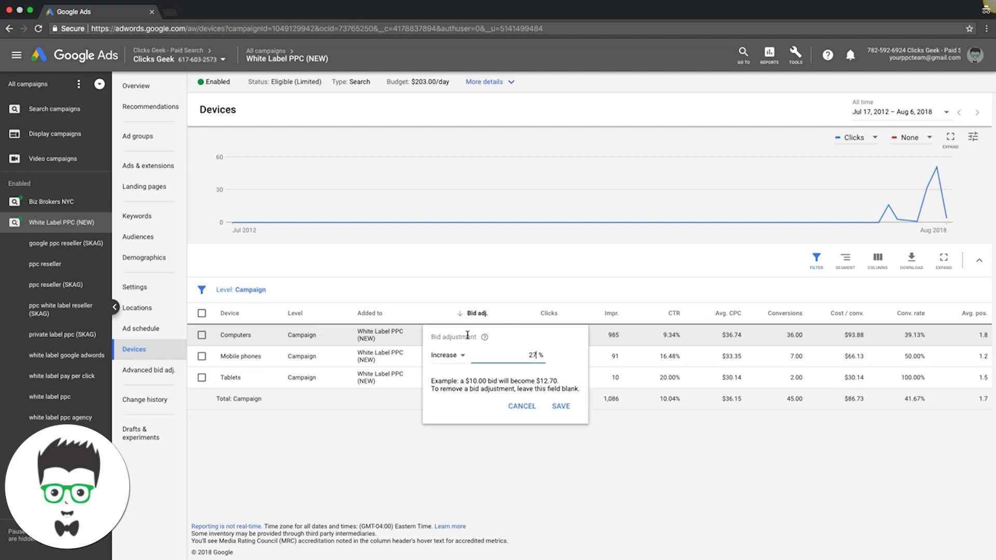
left_click(443, 361)
left_click(450, 386)
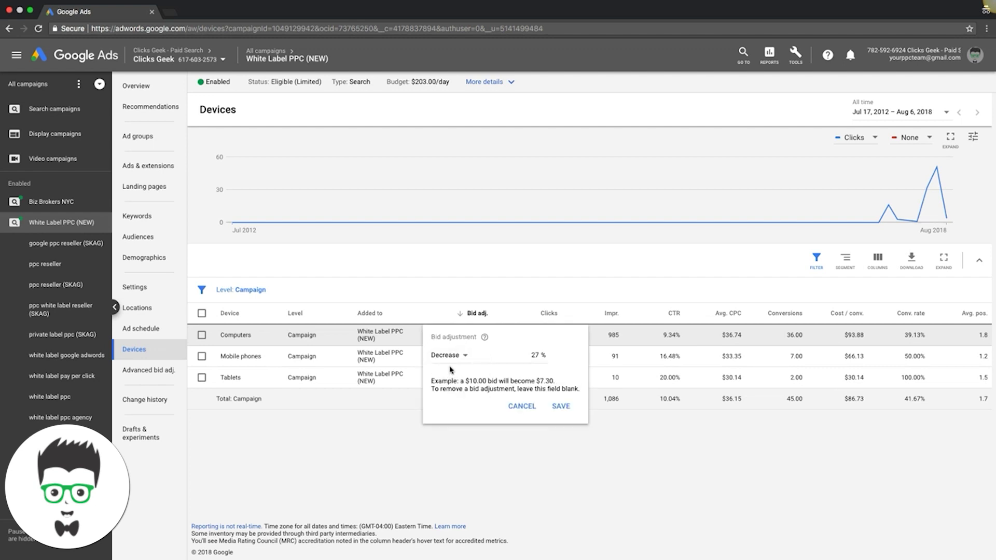
left_click(448, 357)
left_click(451, 368)
left_click(522, 406)
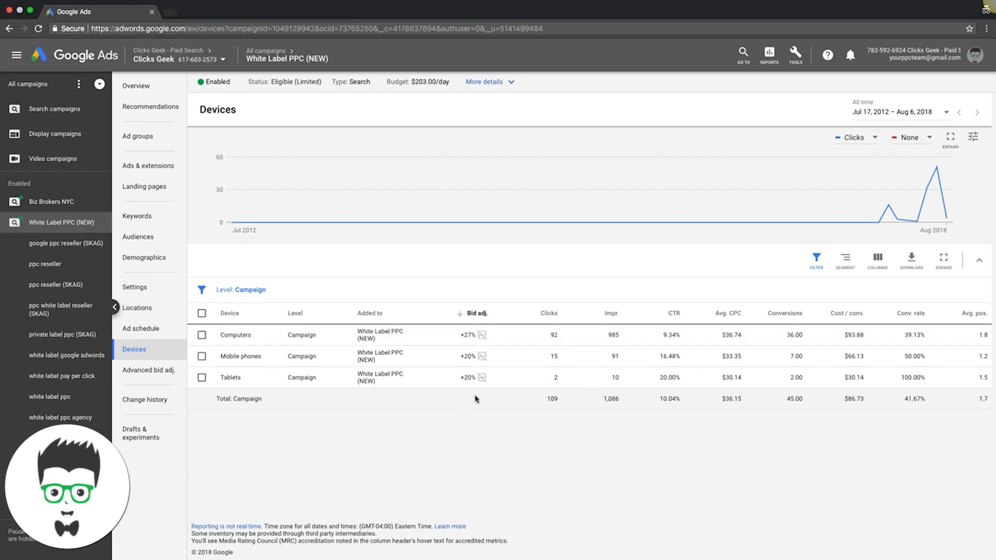
left_click(474, 378)
left_click(455, 409)
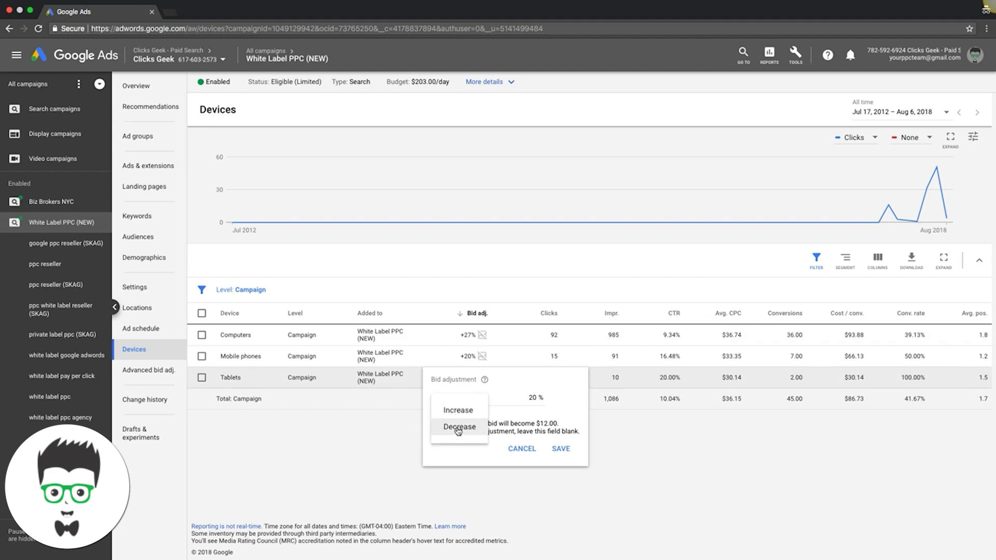
left_click(457, 426)
left_click(521, 449)
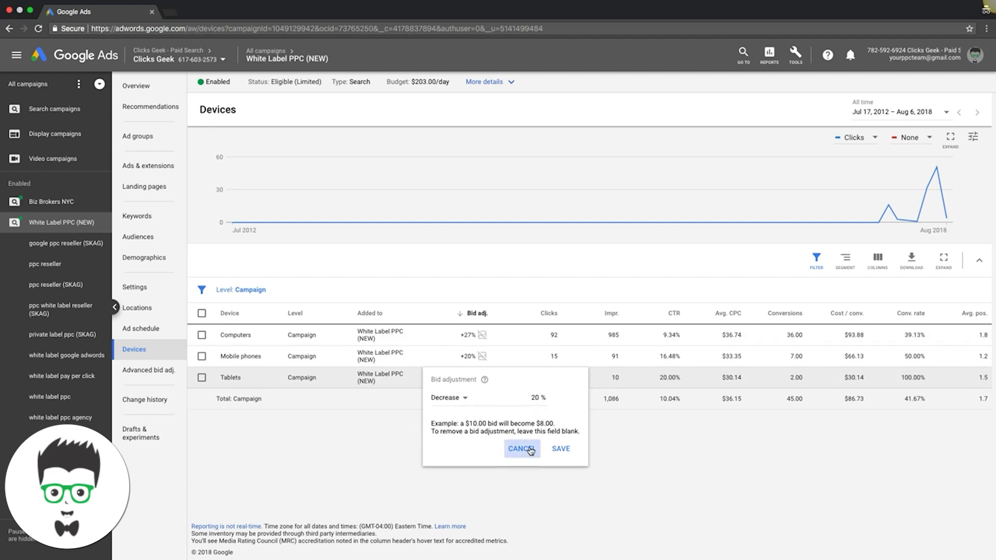